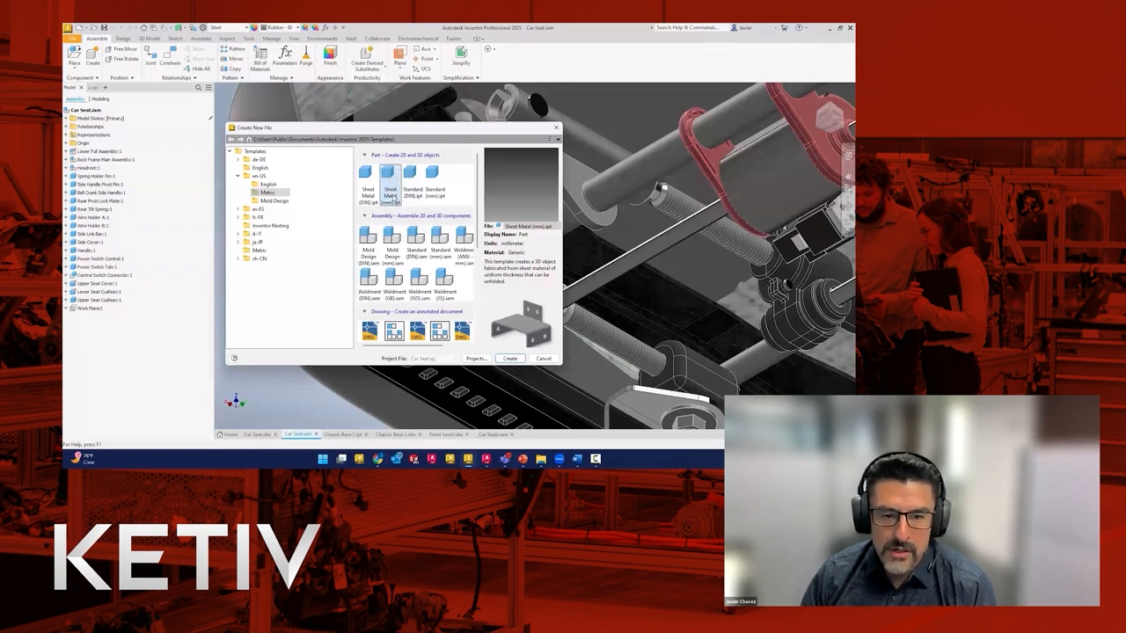
Create a new metric part from the Sheet Metal (mm).ipt template and start a sketch on the front origin plane
{"action": "double_click", "coordinate": [390, 186]}
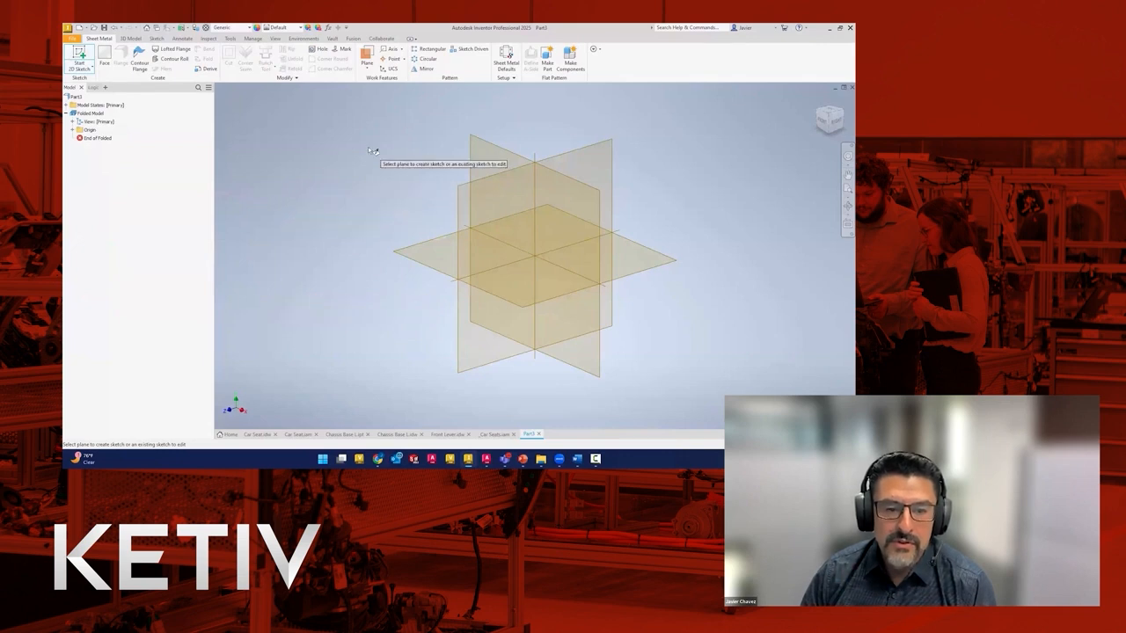
{"action": "left_click", "coordinate": [484, 157]}
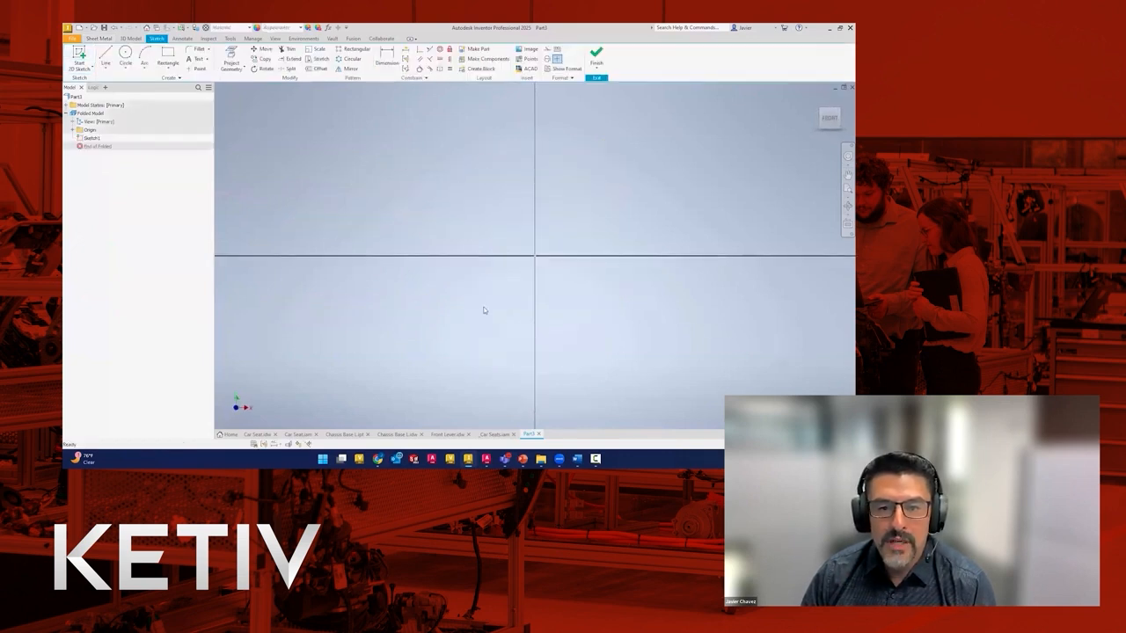
Insert the AutoCAD drawing Front Lever ACAD.dwg into the sketch and open its layer import options
{"action": "left_click", "coordinate": [530, 70]}
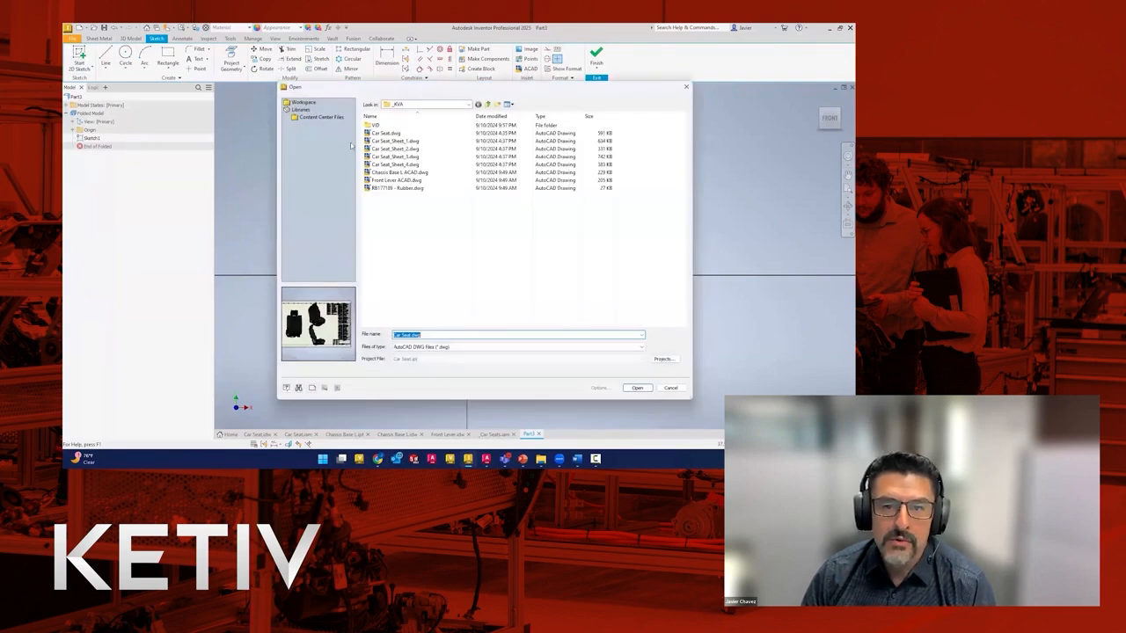
{"action": "left_click", "coordinate": [395, 180]}
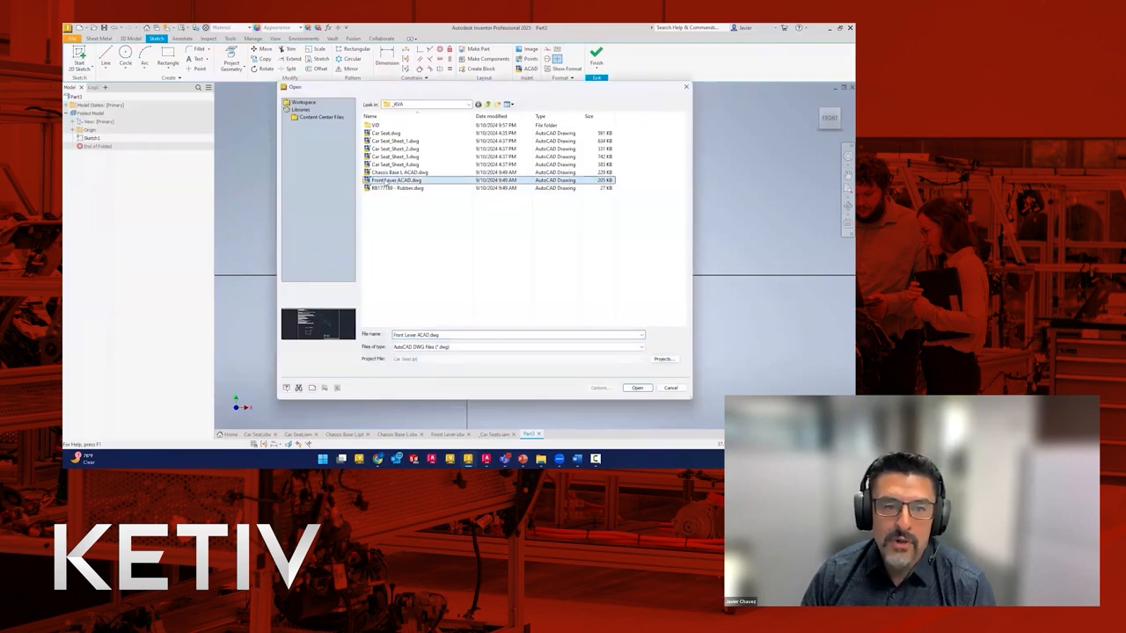
{"action": "left_click", "coordinate": [637, 387]}
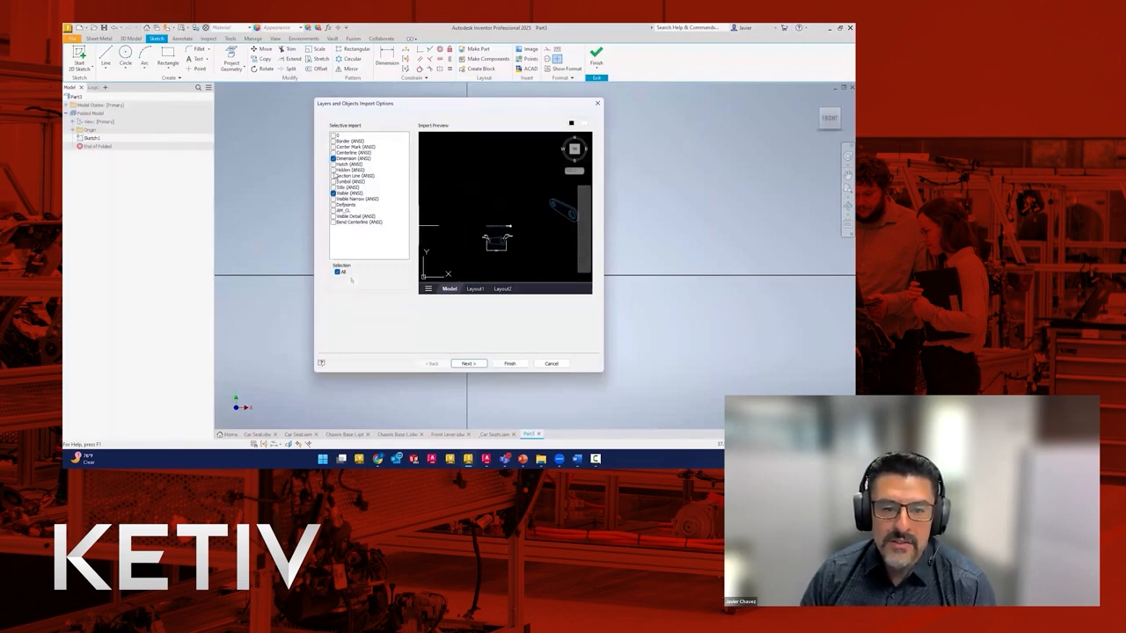
Preview the drawing with the Hidden, Center Mark and Dimension layers switched on and off, keeping only Dimension and Visible selected
{"action": "left_click", "coordinate": [333, 170]}
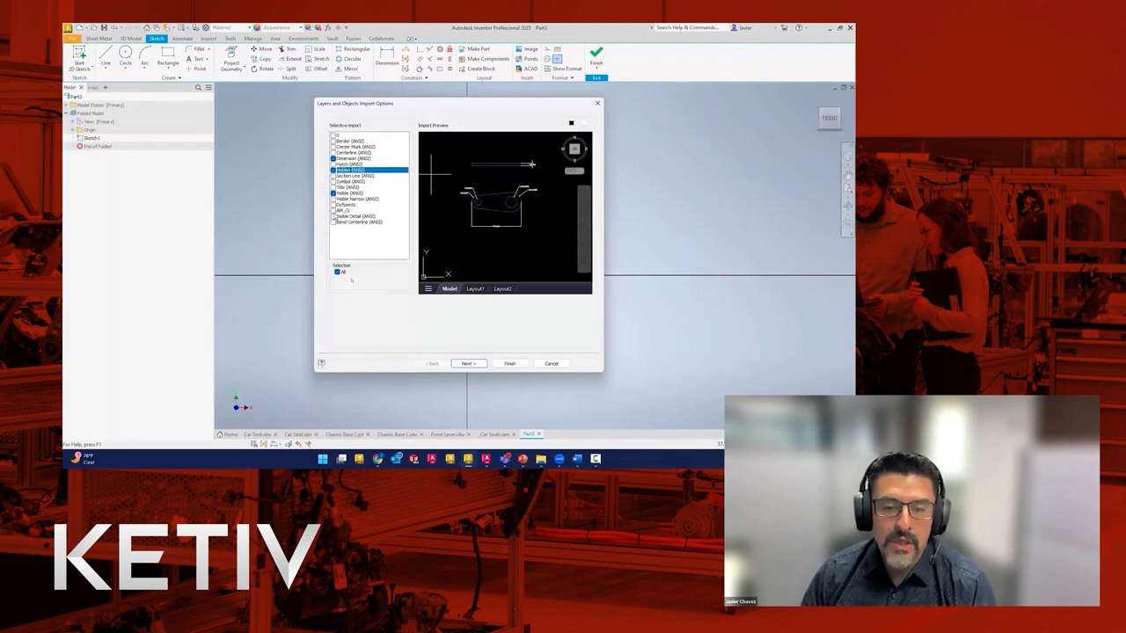
{"action": "left_click", "coordinate": [334, 147]}
{"action": "left_click", "coordinate": [333, 153]}
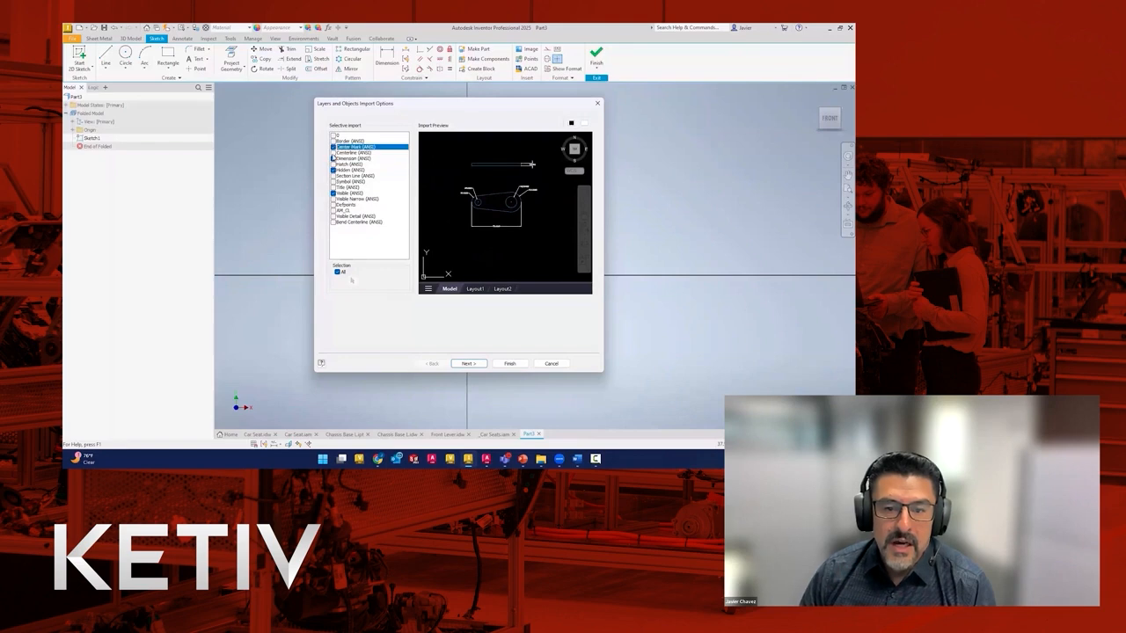
{"action": "left_click", "coordinate": [333, 153]}
{"action": "left_click", "coordinate": [334, 147]}
{"action": "left_click", "coordinate": [333, 159]}
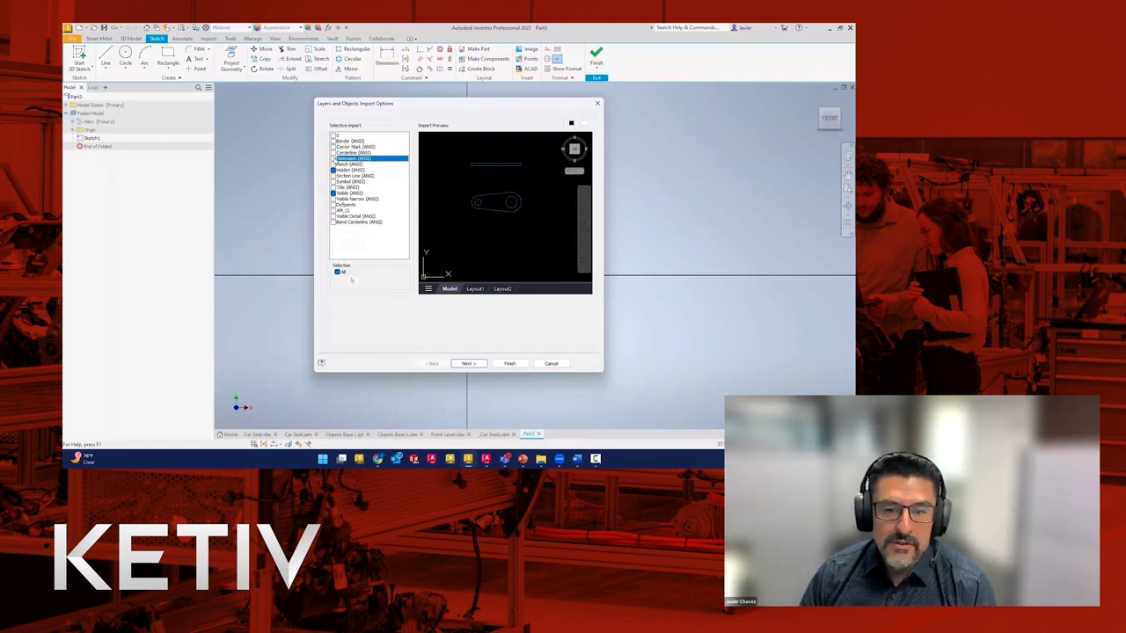
{"action": "left_click", "coordinate": [334, 160]}
{"action": "left_click", "coordinate": [333, 171]}
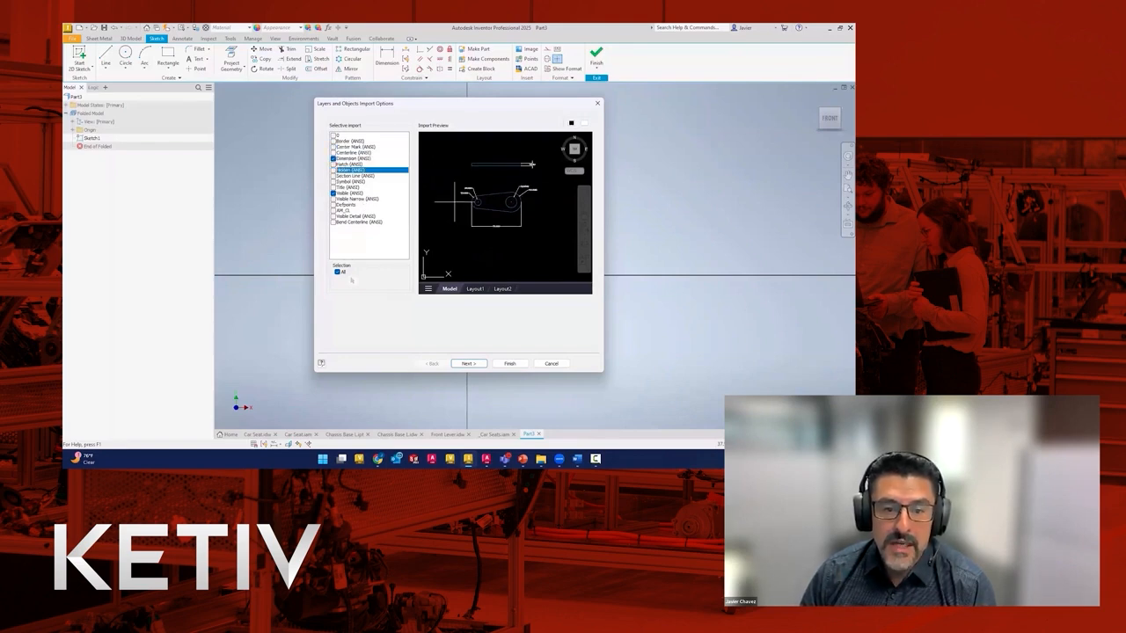
Limit the import to the lever's two orthographic views and their dimensions, using the detected units, and complete the import into the sketch
{"action": "scroll", "coordinate": [551, 201], "scroll_direction": "down", "scroll_amount": 5}
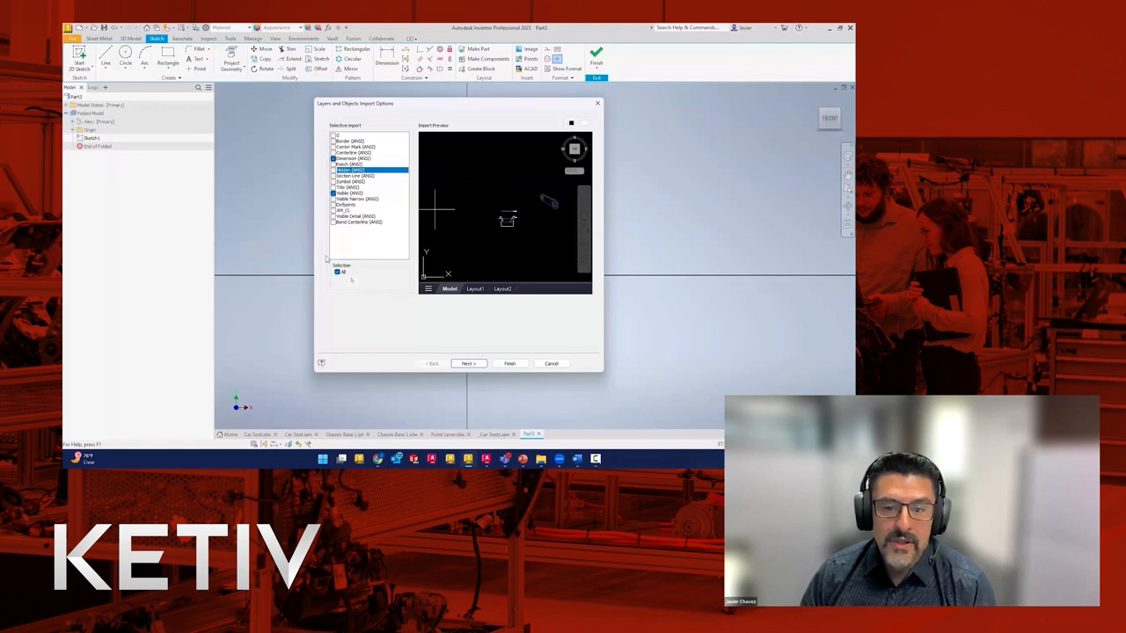
{"action": "left_click", "coordinate": [337, 271]}
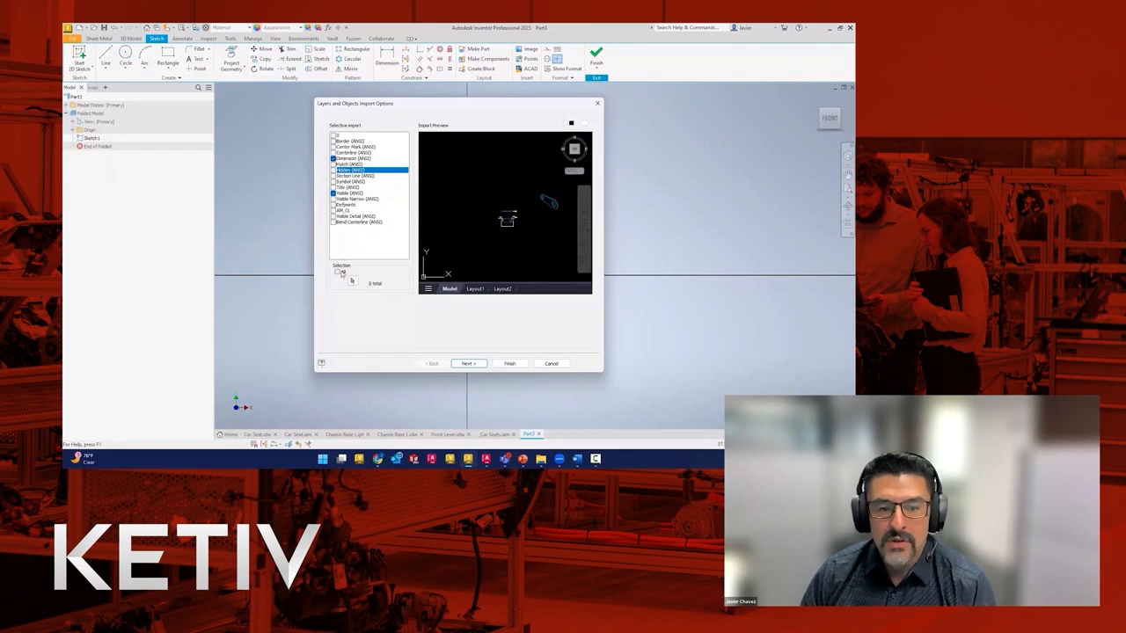
{"action": "scroll", "coordinate": [480, 204], "scroll_direction": "up", "scroll_amount": 2}
{"action": "scroll", "coordinate": [480, 205], "scroll_direction": "up", "scroll_amount": 2}
{"action": "left_click_drag", "start_coordinate": [495, 193], "coordinate": [439, 239]}
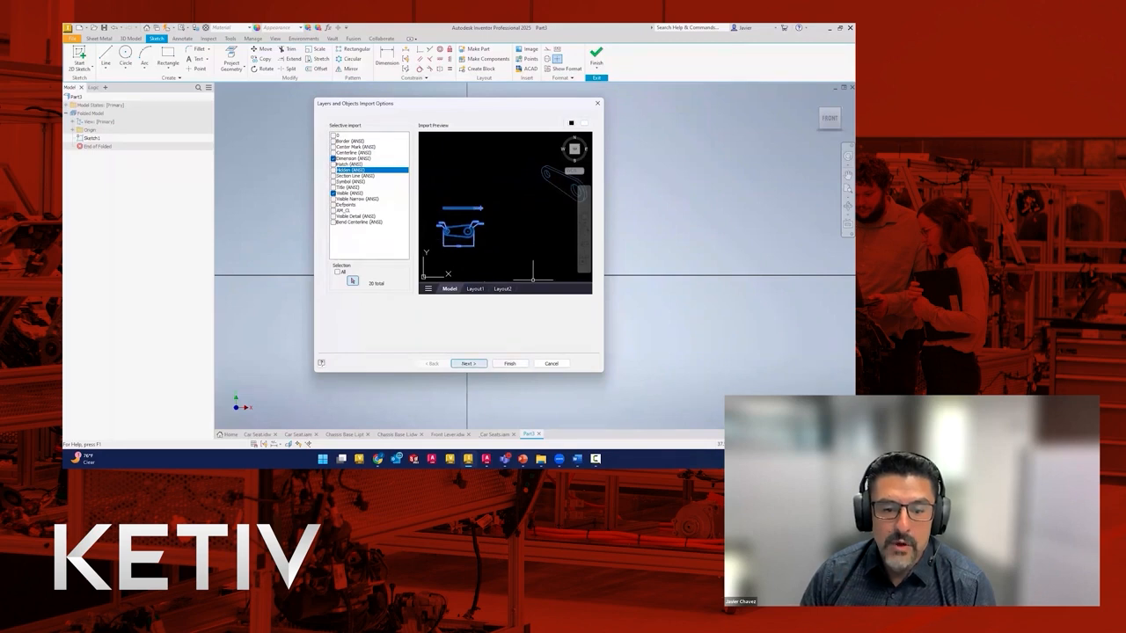
{"action": "left_click", "coordinate": [468, 363]}
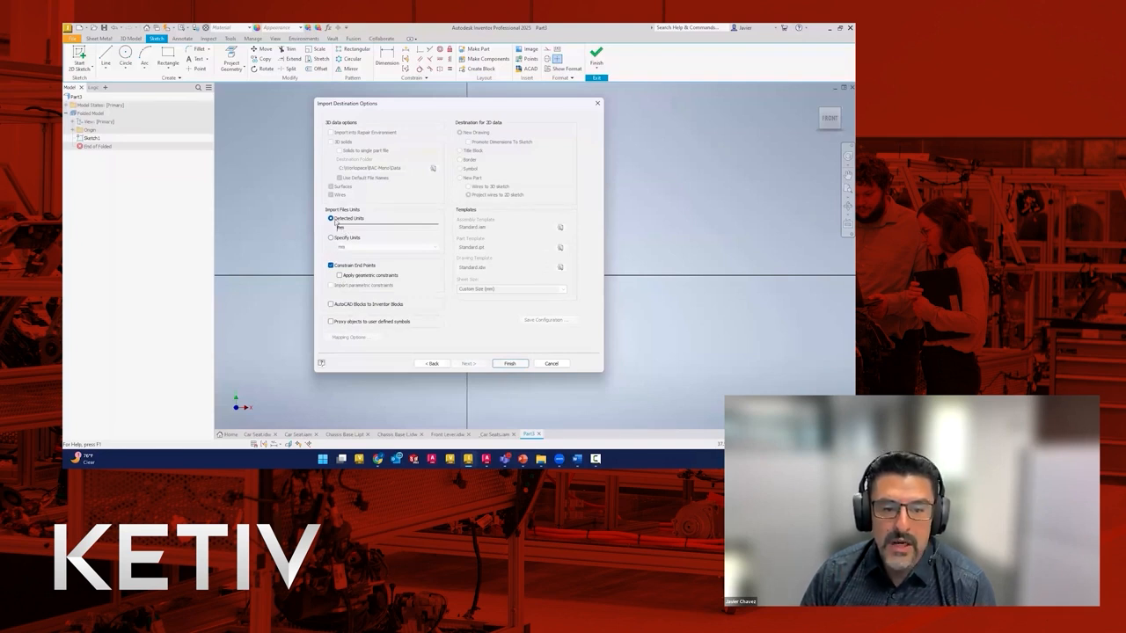
{"action": "left_click", "coordinate": [509, 363]}
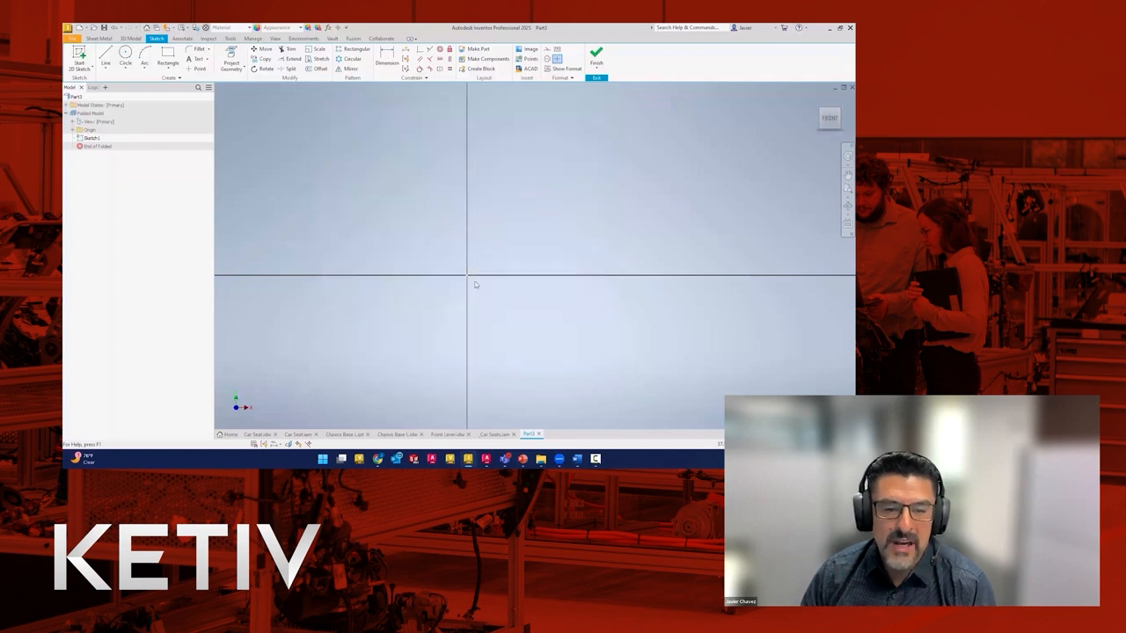
Move the imported lever views so the centre of the small hole lands on the sketch origin
{"action": "scroll", "coordinate": [505, 252], "scroll_direction": "down", "scroll_amount": 2}
{"action": "scroll", "coordinate": [665, 238], "scroll_direction": "down", "scroll_amount": 2}
{"action": "left_click", "coordinate": [265, 50]}
{"action": "left_click_drag", "start_coordinate": [718, 132], "coordinate": [648, 181]}
{"action": "left_click", "coordinate": [623, 198]}
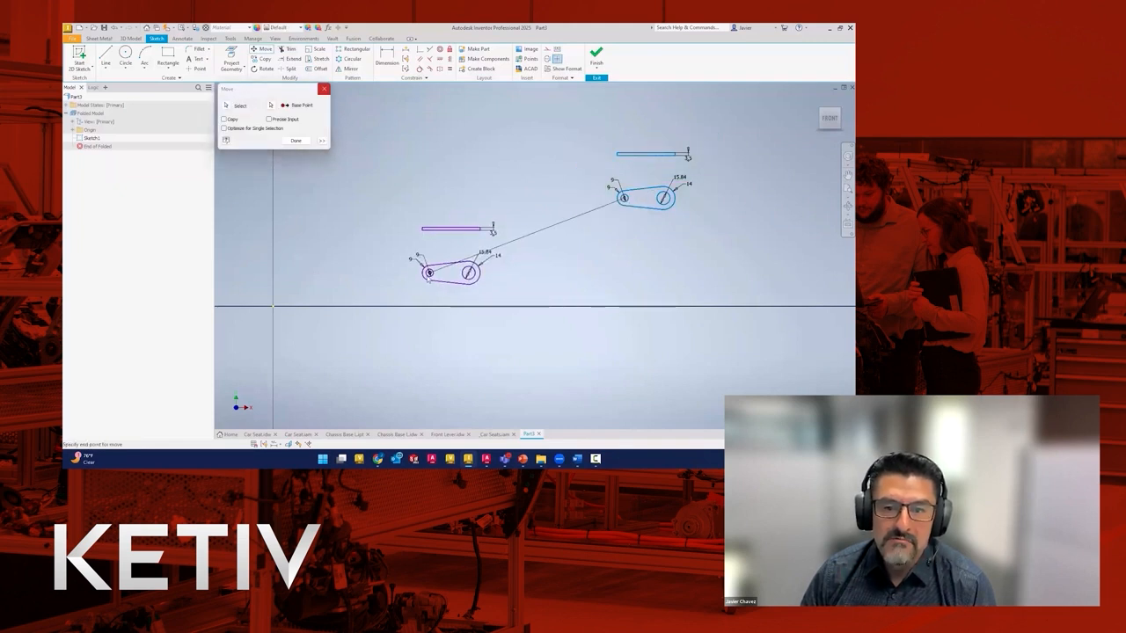
{"action": "left_click", "coordinate": [272, 307]}
{"action": "middle_click_drag", "start_coordinate": [370, 276], "coordinate": [545, 239]}
{"action": "scroll", "coordinate": [526, 251], "scroll_direction": "up", "scroll_amount": 4}
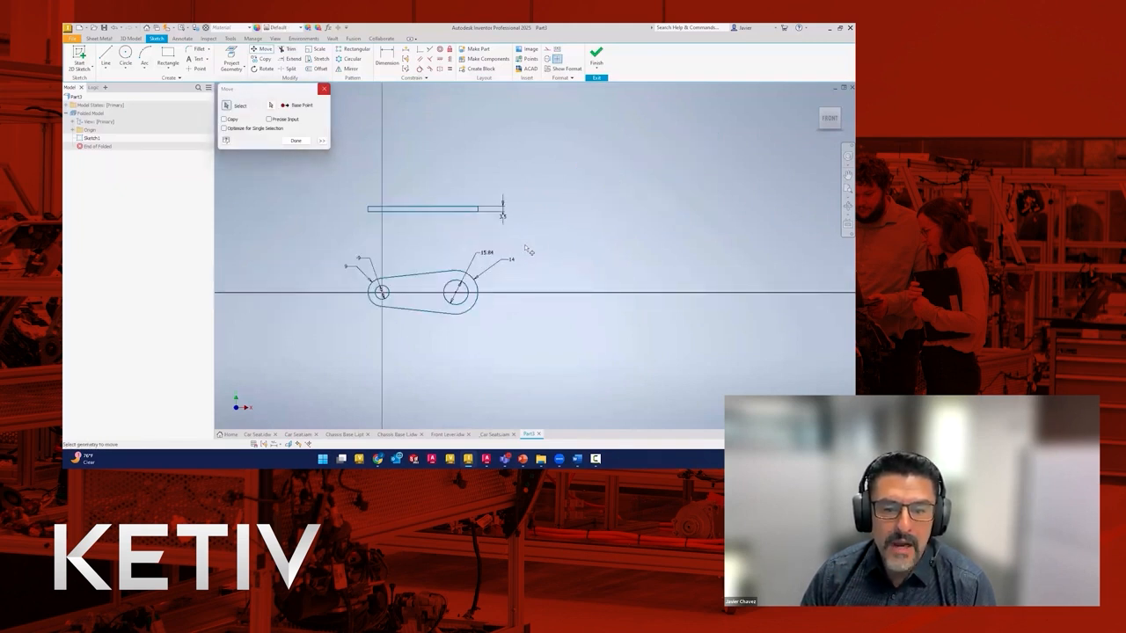
{"action": "left_click", "coordinate": [297, 142]}
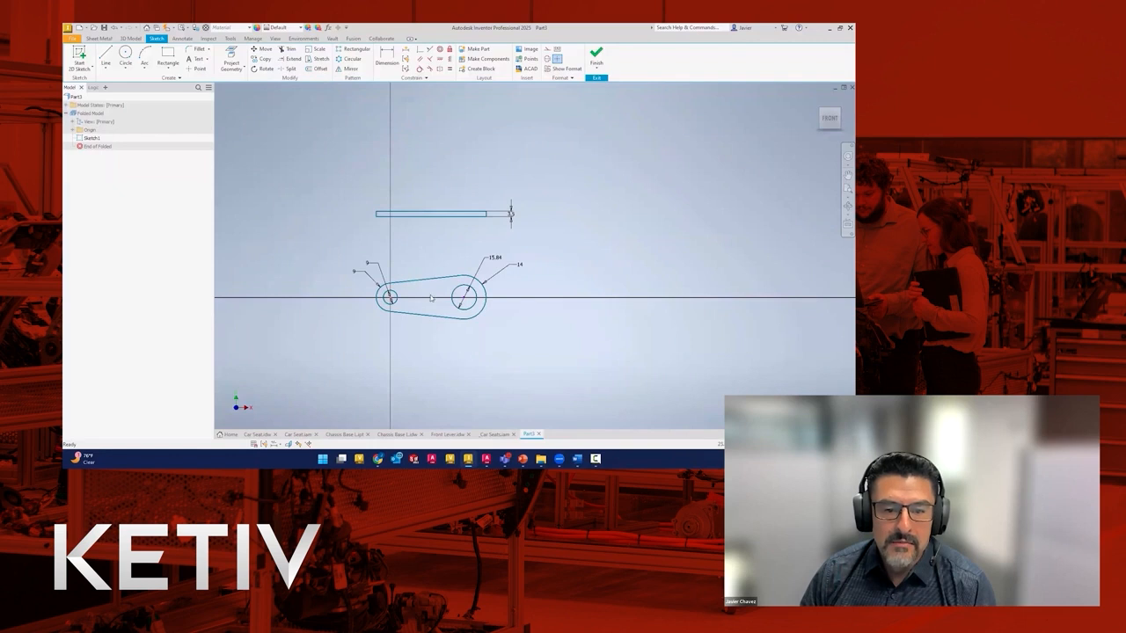
Try setting the lever's small hole diameter to 10 mm and undo the change
{"action": "double_click", "coordinate": [356, 270]}
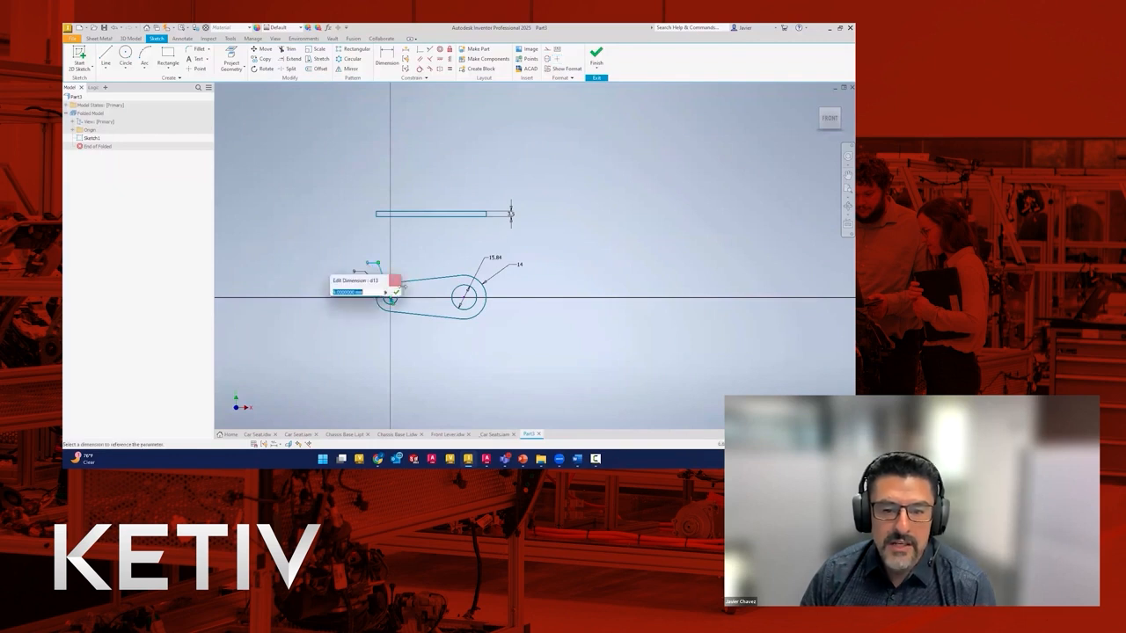
{"action": "left_click", "coordinate": [396, 292]}
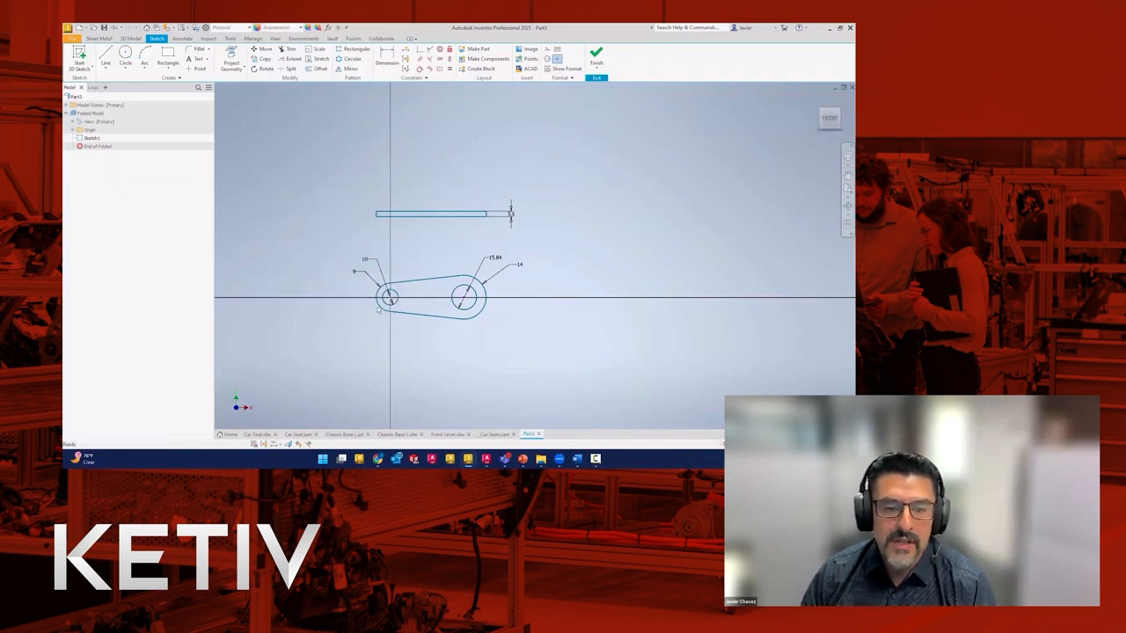
{"action": "key", "text": "ctrl+z"}
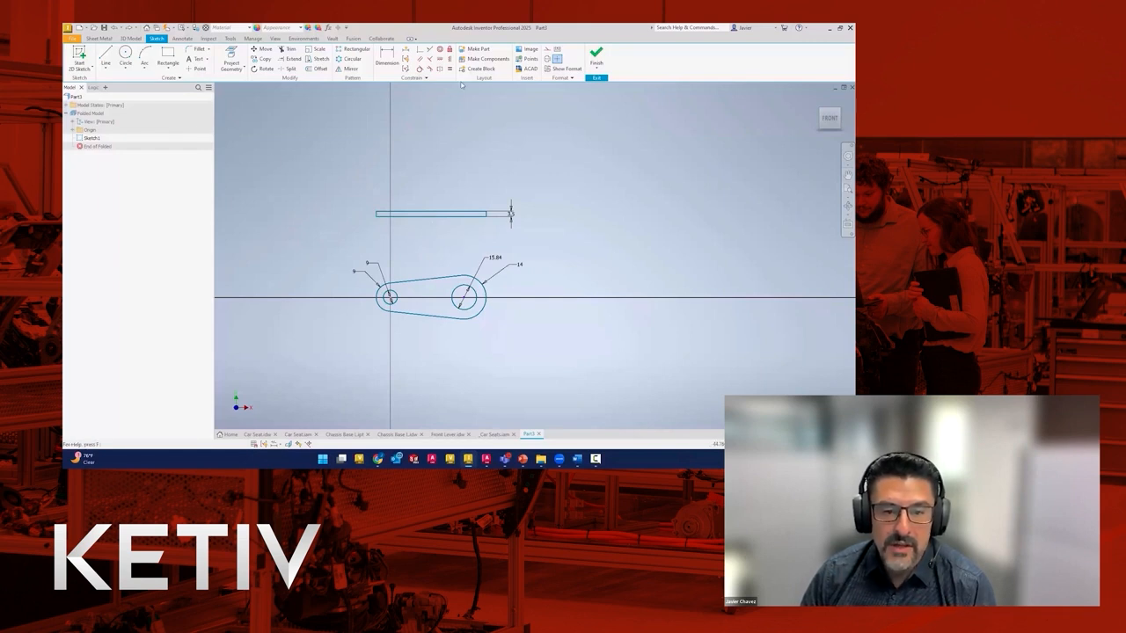
{"action": "right_click", "coordinate": [661, 64]}
{"action": "mouse_move", "coordinate": [672, 78]}
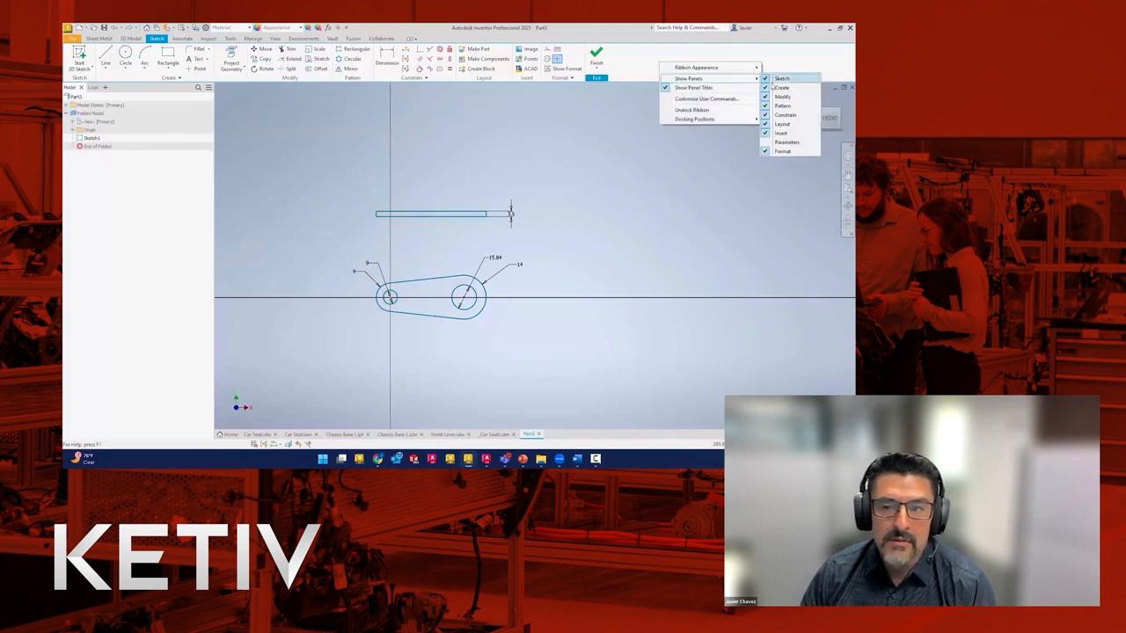
{"action": "left_click", "coordinate": [296, 371]}
Create a sketch block named "side view" from the lever outline and its two holes
{"action": "left_click", "coordinate": [481, 68]}
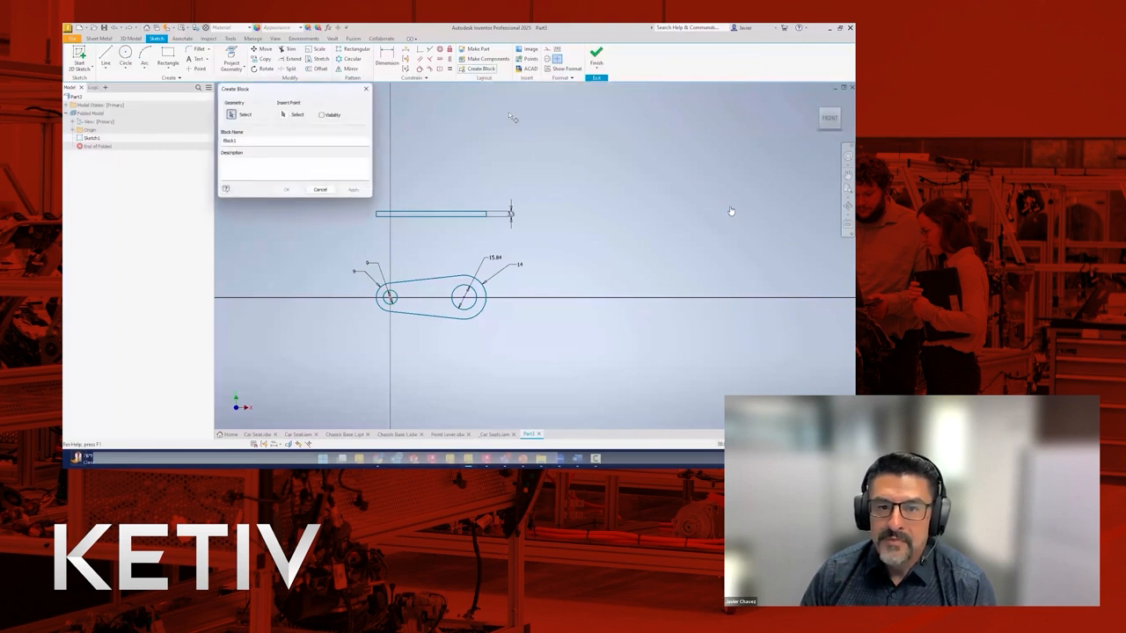
{"action": "double_click", "coordinate": [246, 141]}
{"action": "type", "text": "side "}
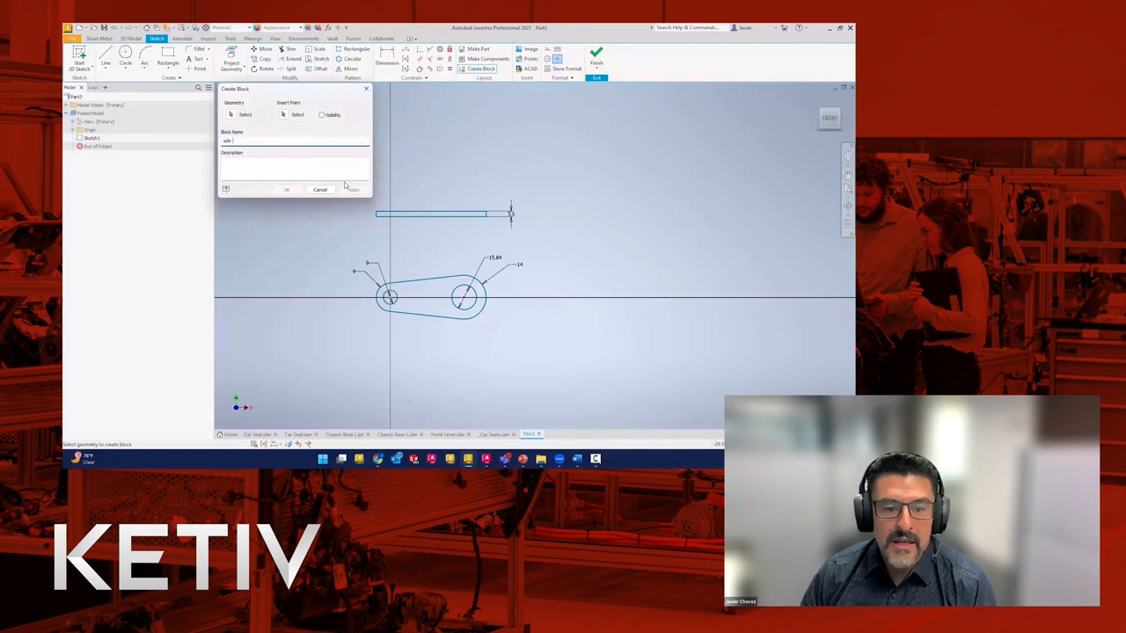
{"action": "type", "text": "view"}
{"action": "left_click", "coordinate": [235, 116]}
{"action": "left_click_drag", "start_coordinate": [508, 283], "coordinate": [535, 244]}
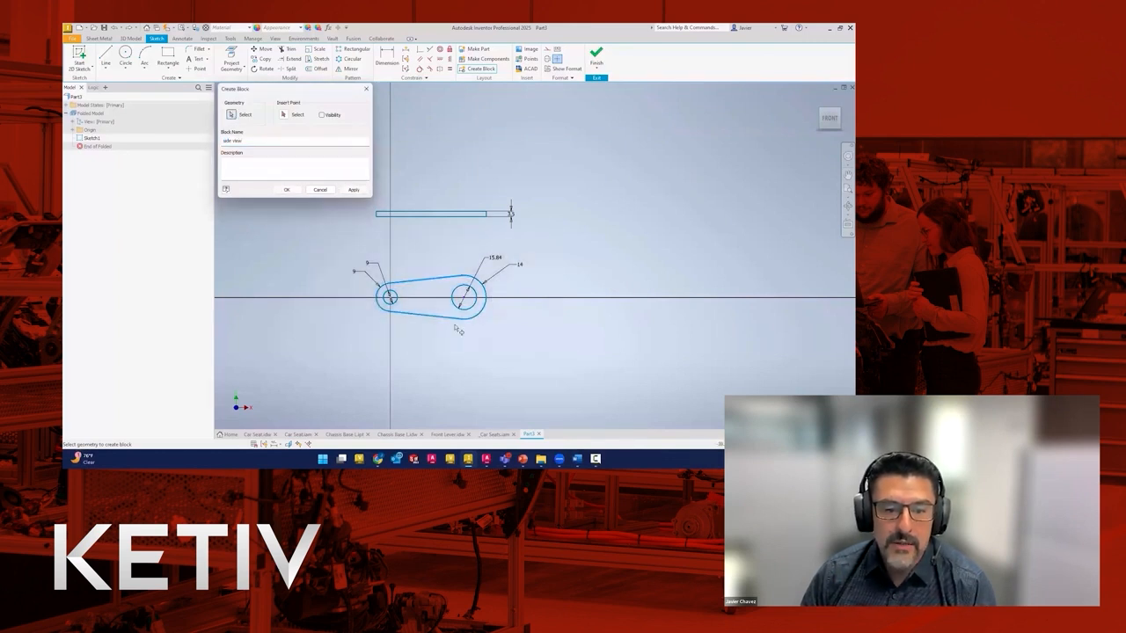
{"action": "left_click", "coordinate": [287, 190]}
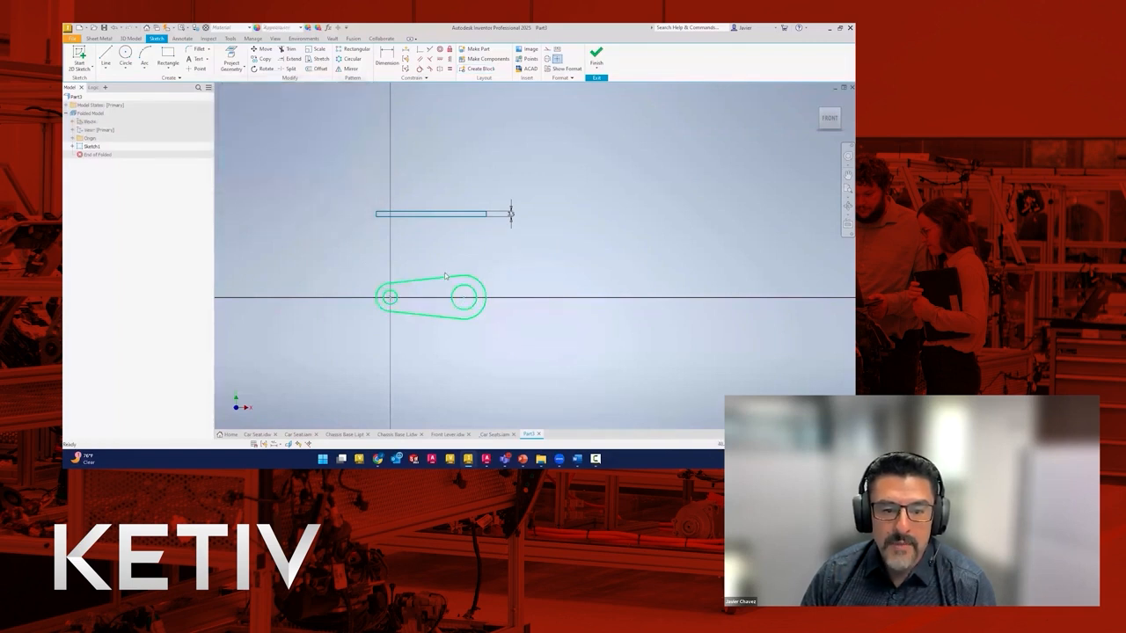
Try moving the side view block off the origin and placing a second instance beside it, and undo the extra instance
{"action": "mouse_move", "coordinate": [473, 280]}
{"action": "left_mouse_down"}
{"action": "mouse_move", "coordinate": [557, 236]}
{"action": "mouse_move", "coordinate": [567, 264]}
{"action": "left_mouse_up"}
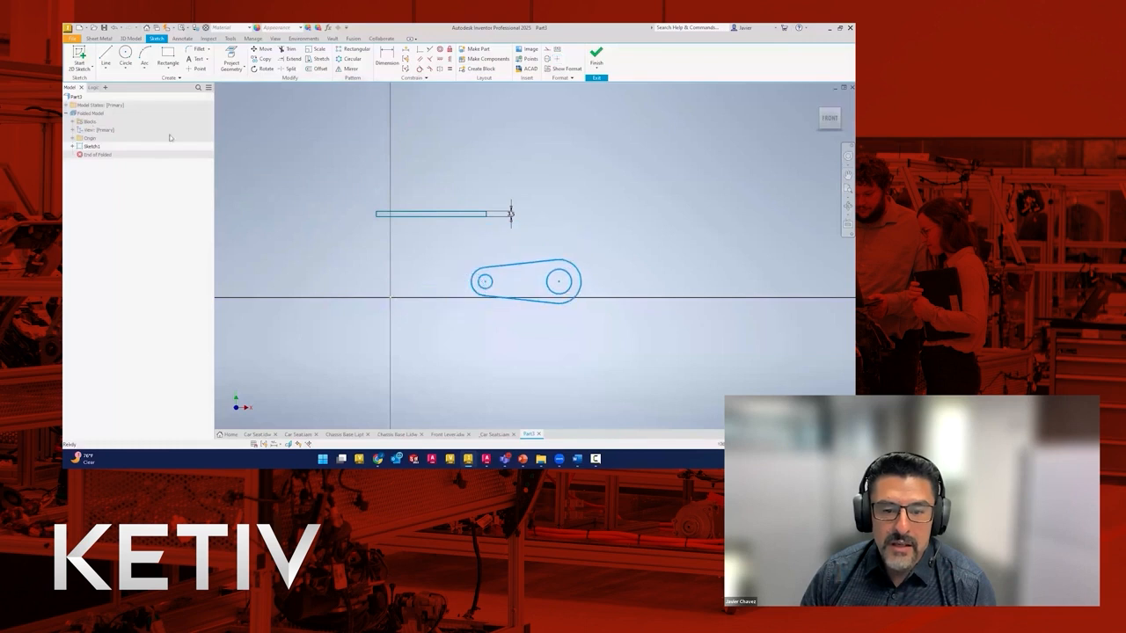
{"action": "left_click", "coordinate": [73, 122]}
{"action": "left_click_drag", "start_coordinate": [99, 130], "coordinate": [647, 255]}
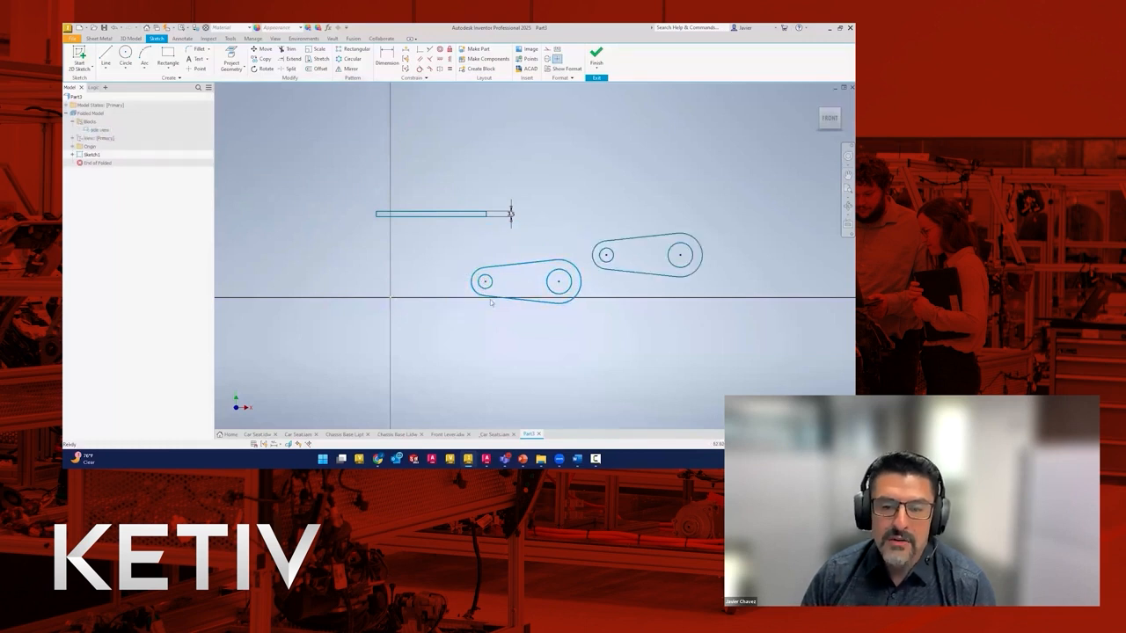
{"action": "key", "text": "ctrl+z"}
Apply a horizontal constraint between the two hole centres of the side view block
{"action": "left_click_drag", "start_coordinate": [485, 281], "coordinate": [390, 298]}
{"action": "key", "text": "Home"}
{"action": "left_click_drag", "start_coordinate": [448, 204], "coordinate": [547, 150]}
{"action": "left_click", "coordinate": [439, 62]}
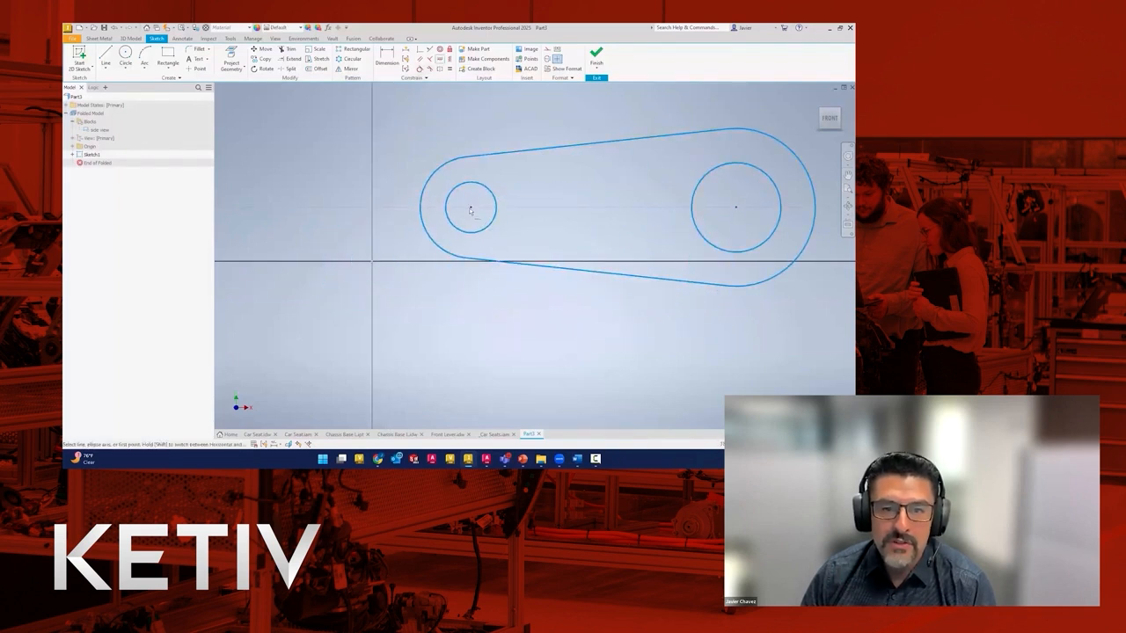
{"action": "key", "text": "Escape"}
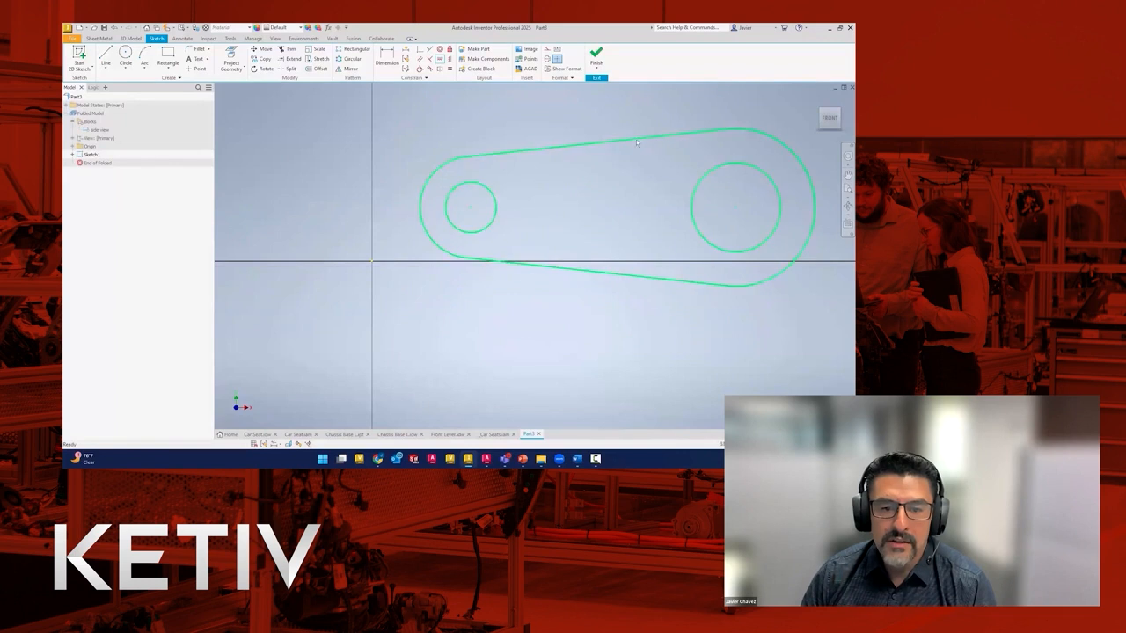
Constrain the small hole's centre in the side view block coincident with the sketch origin
{"action": "left_click", "coordinate": [421, 50]}
{"action": "left_click", "coordinate": [471, 208]}
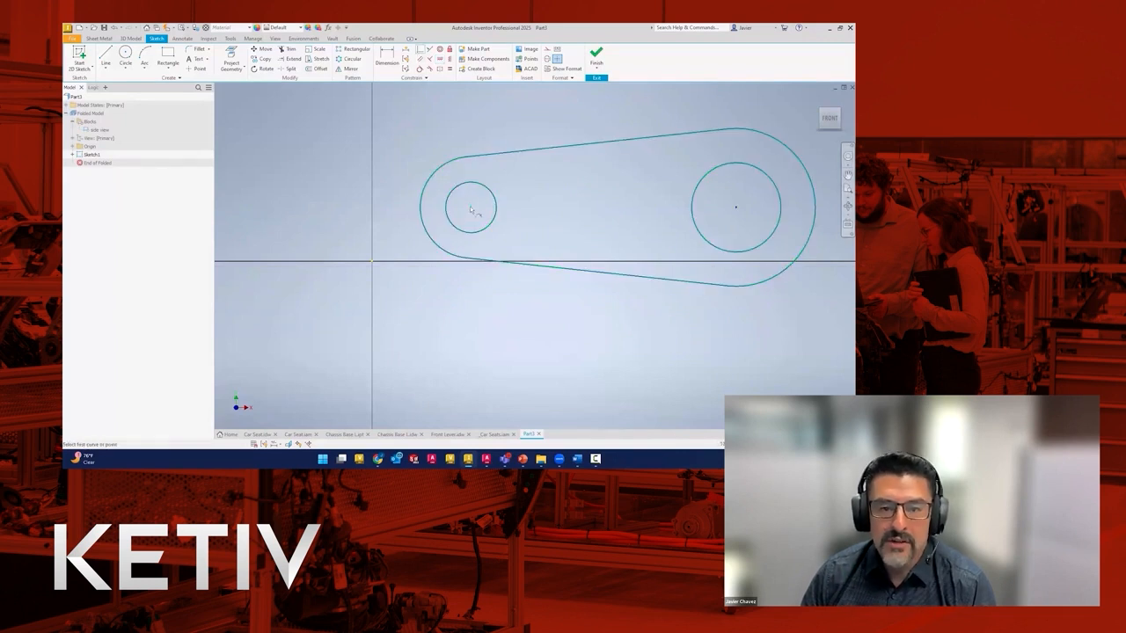
{"action": "left_click", "coordinate": [371, 261]}
{"action": "key", "text": "Escape"}
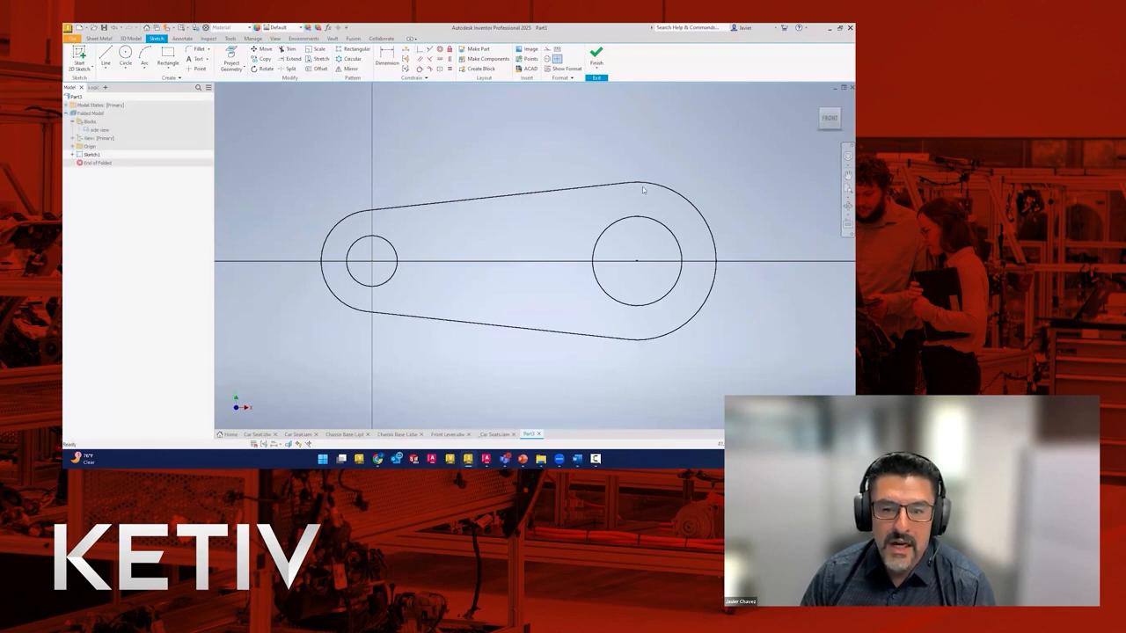
Finish the sketch containing the constrained side view block and the thickness view above it
{"action": "scroll", "coordinate": [721, 211], "scroll_direction": "down", "scroll_amount": 5}
{"action": "scroll", "coordinate": [747, 320], "scroll_direction": "up", "scroll_amount": 8}
{"action": "middle_click_drag", "start_coordinate": [748, 320], "coordinate": [518, 251]}
{"action": "scroll", "coordinate": [513, 242], "scroll_direction": "down", "scroll_amount": 1}
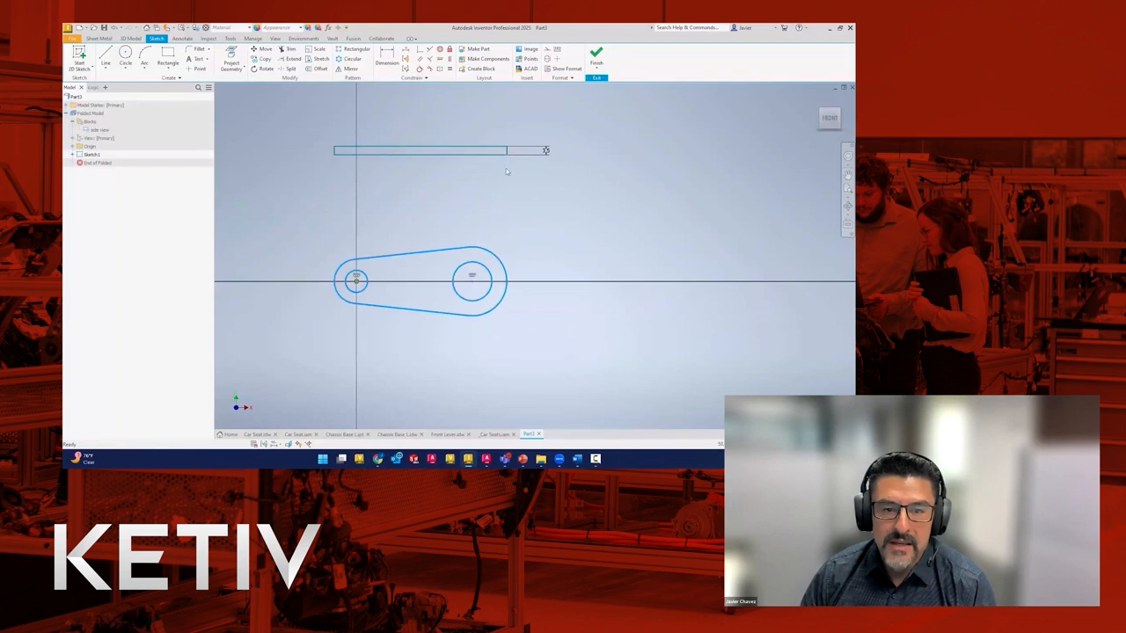
{"action": "left_click", "coordinate": [537, 183]}
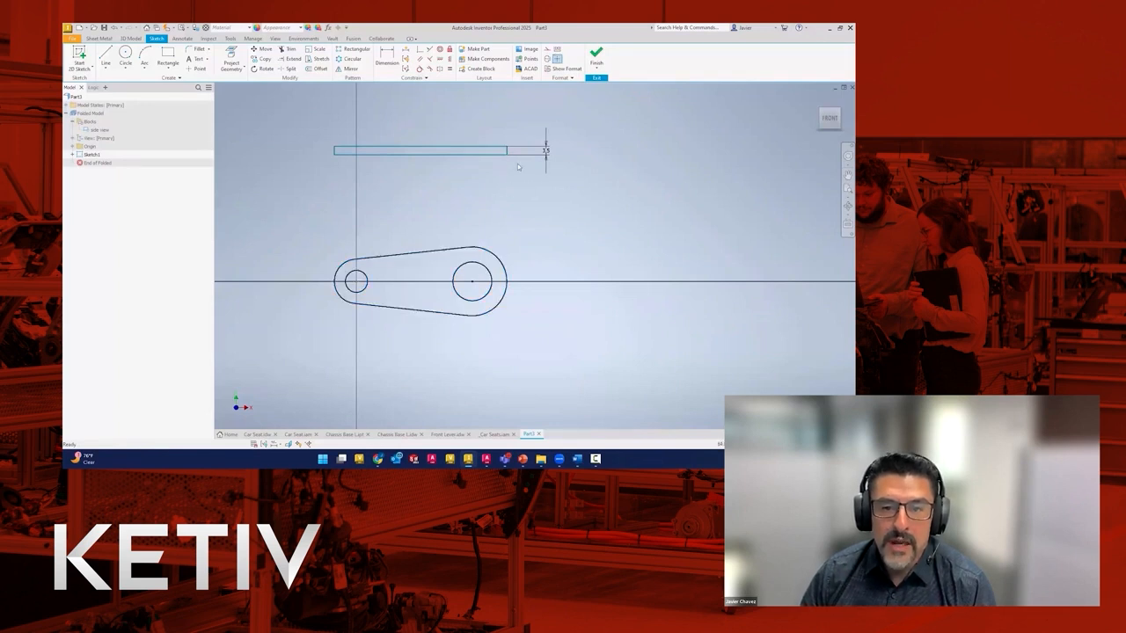
{"action": "left_click", "coordinate": [596, 54]}
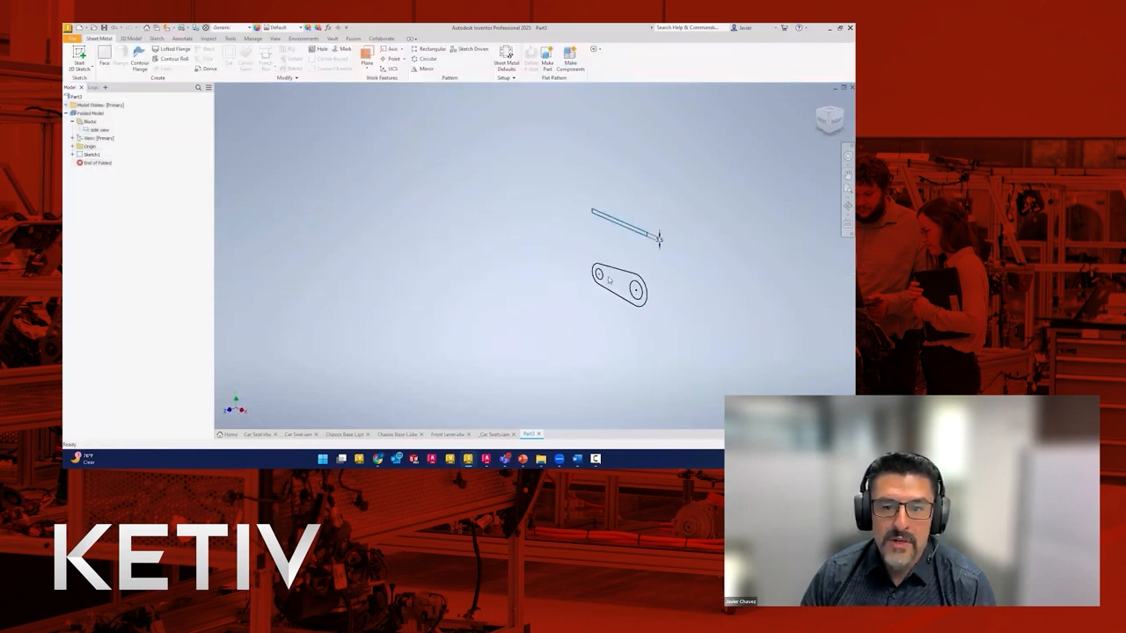
Extrude the lever profile with its two holes symmetrically, using the sketch's 3.5 mm thickness dimension d11 as the distance
{"action": "left_click", "coordinate": [130, 38]}
{"action": "left_click", "coordinate": [105, 56]}
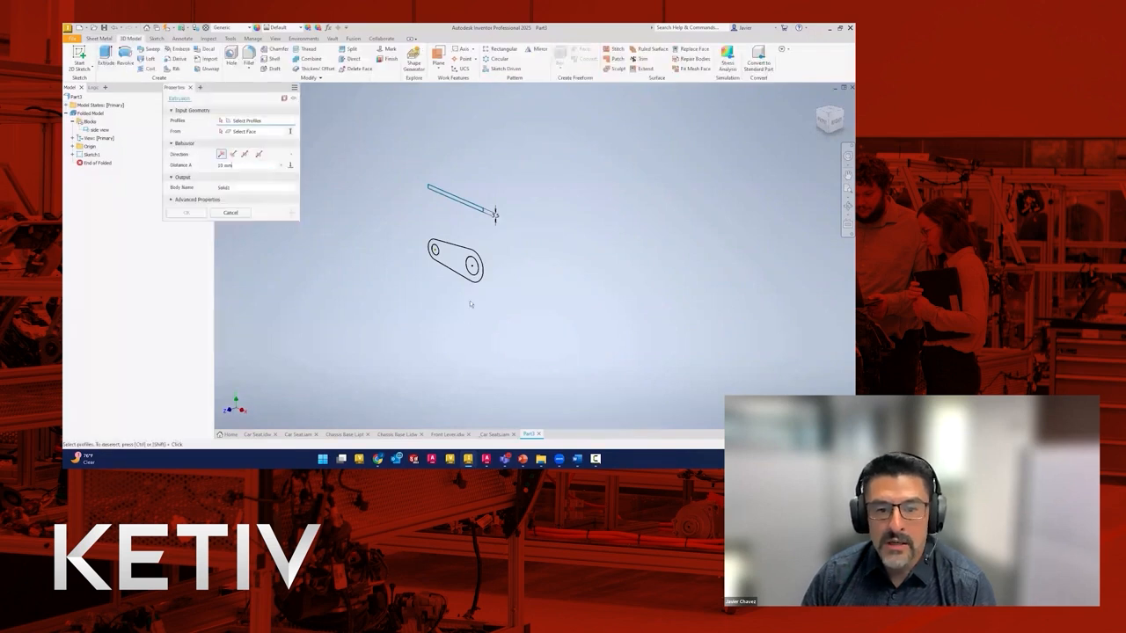
{"action": "mouse_move", "coordinate": [427, 311]}
{"action": "left_mouse_down"}
{"action": "mouse_move", "coordinate": [389, 282]}
{"action": "mouse_move", "coordinate": [379, 287]}
{"action": "mouse_move", "coordinate": [480, 233]}
{"action": "left_mouse_up"}
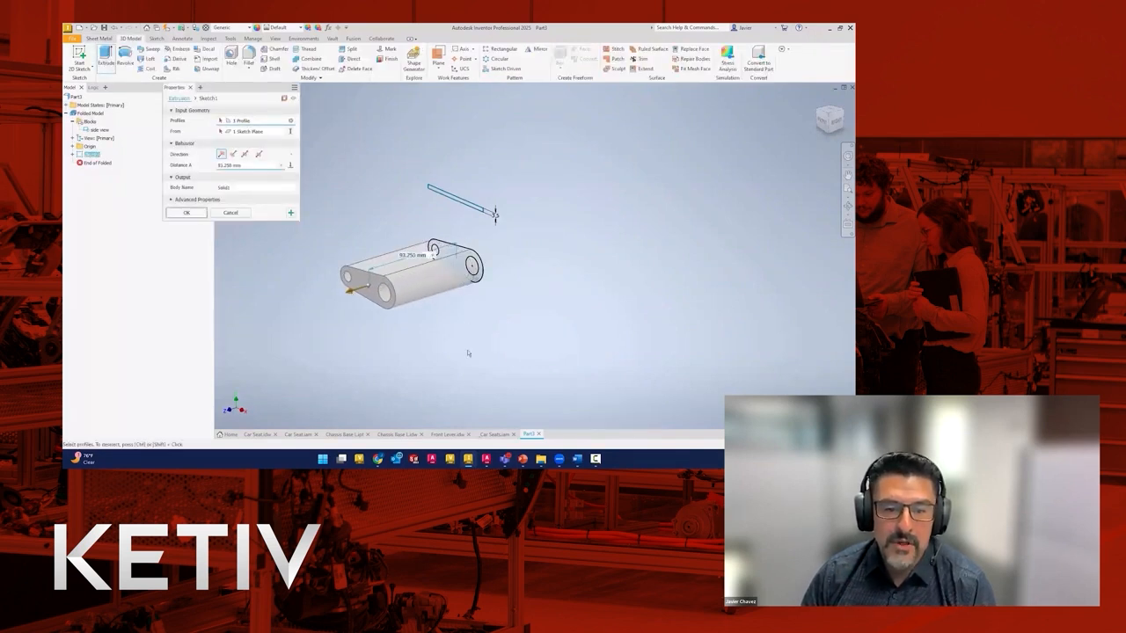
{"action": "left_click", "coordinate": [497, 218]}
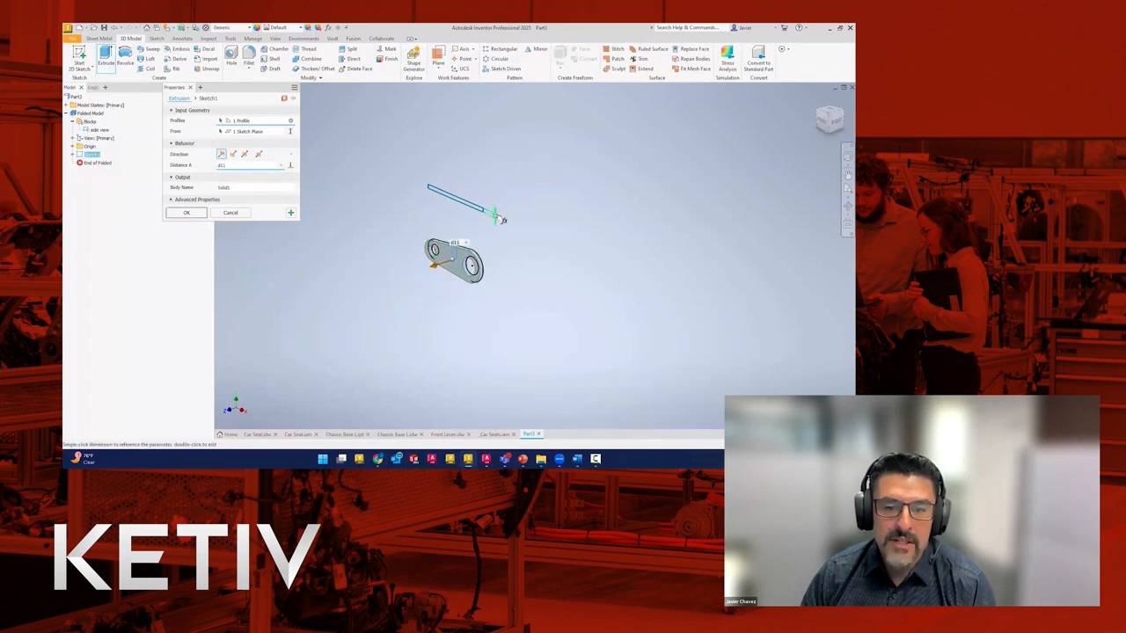
{"action": "left_click", "coordinate": [245, 154]}
{"action": "scroll", "coordinate": [457, 266], "scroll_direction": "up", "scroll_amount": 3}
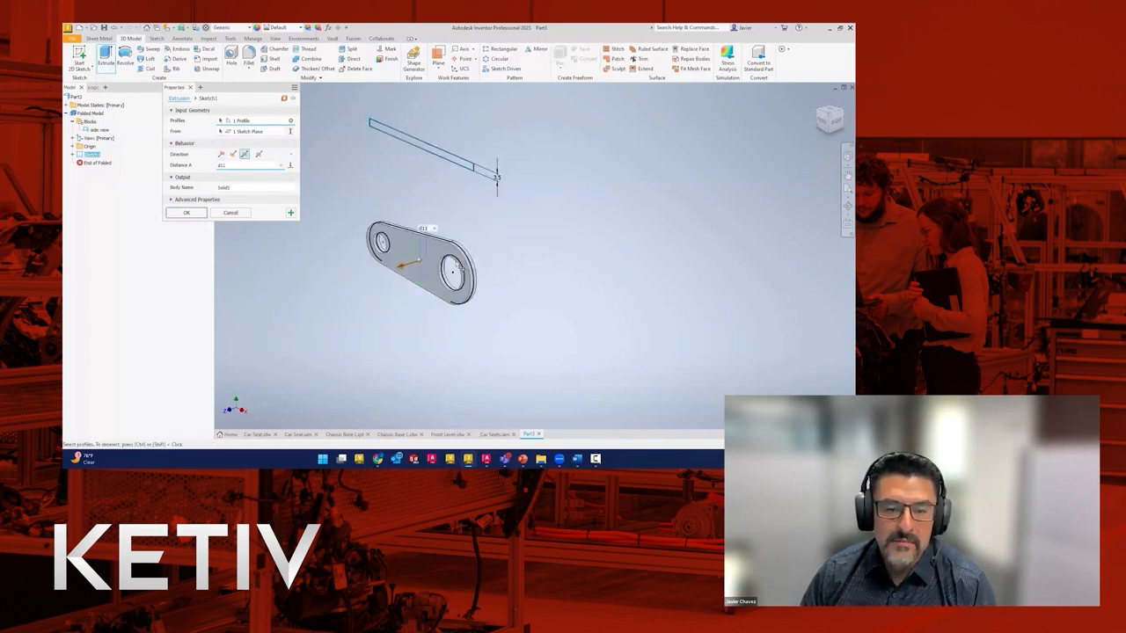
{"action": "scroll", "coordinate": [459, 265], "scroll_direction": "up", "scroll_amount": 4}
{"action": "scroll", "coordinate": [422, 356], "scroll_direction": "down", "scroll_amount": 6}
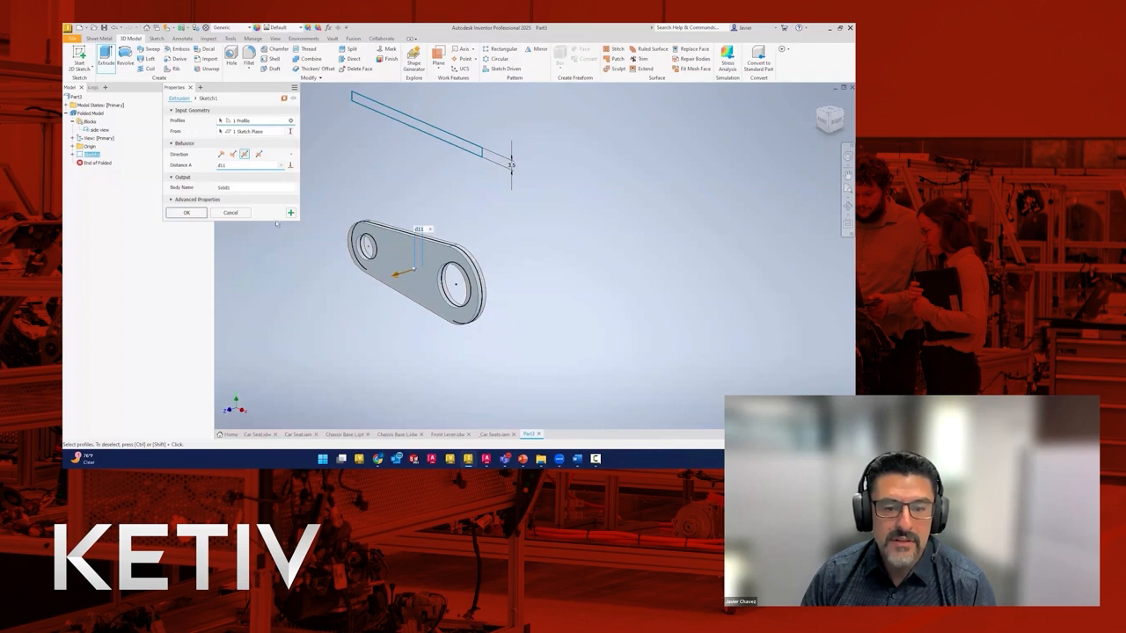
{"action": "left_click", "coordinate": [185, 214]}
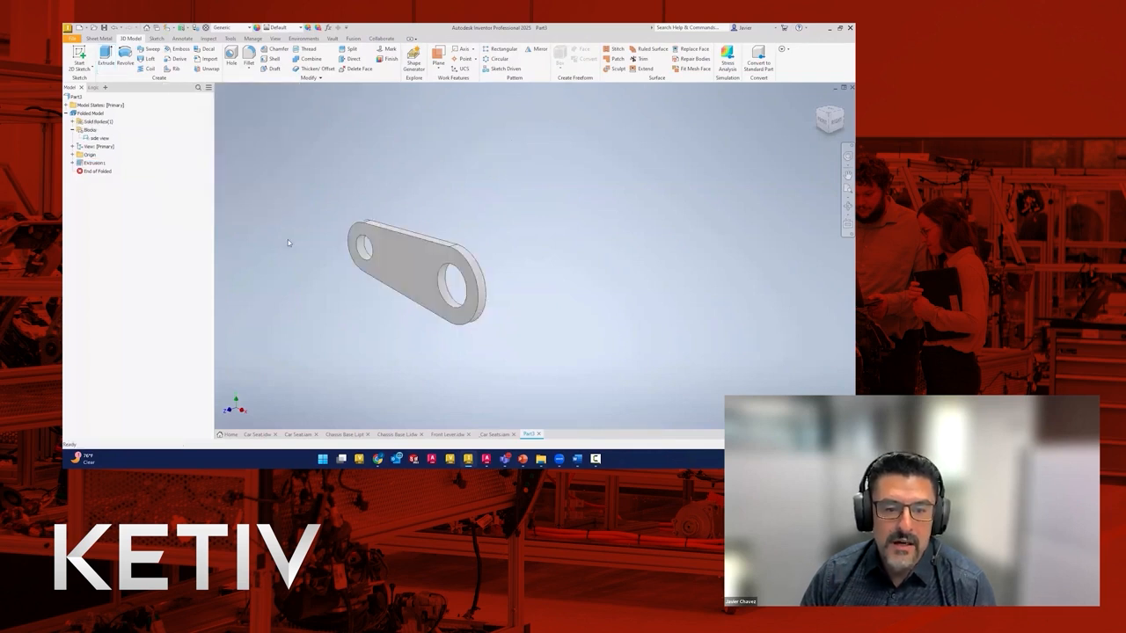
Review the Project properties in the lever part's iProperties and switch to the car seat assembly
{"action": "right_click", "coordinate": [72, 95]}
{"action": "left_click", "coordinate": [82, 244]}
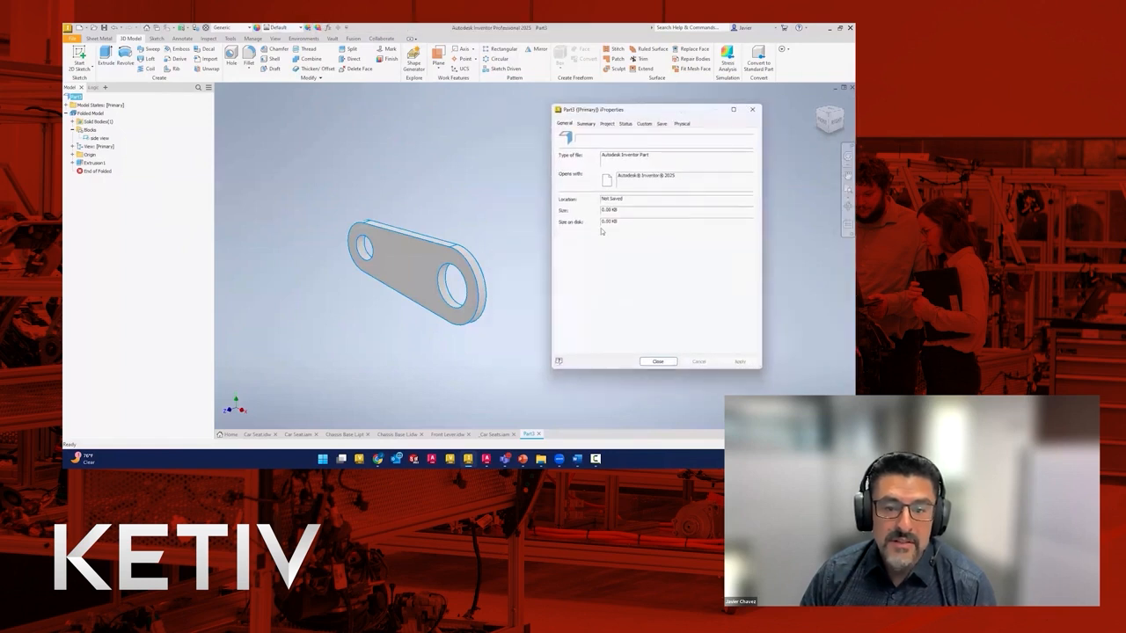
{"action": "left_click", "coordinate": [607, 124]}
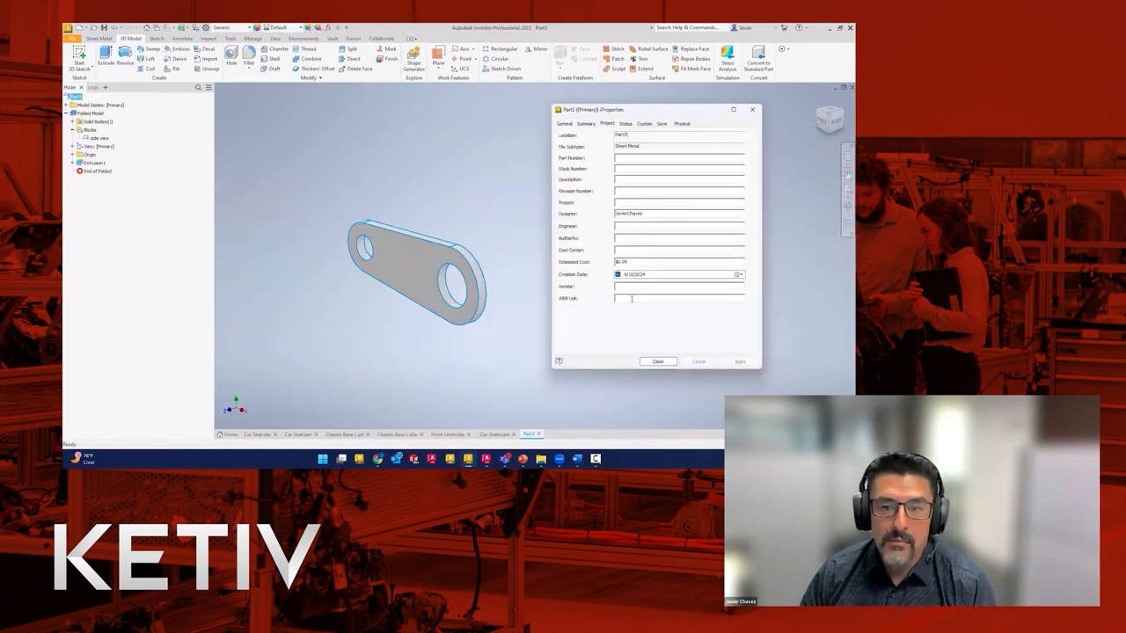
{"action": "left_click", "coordinate": [658, 361]}
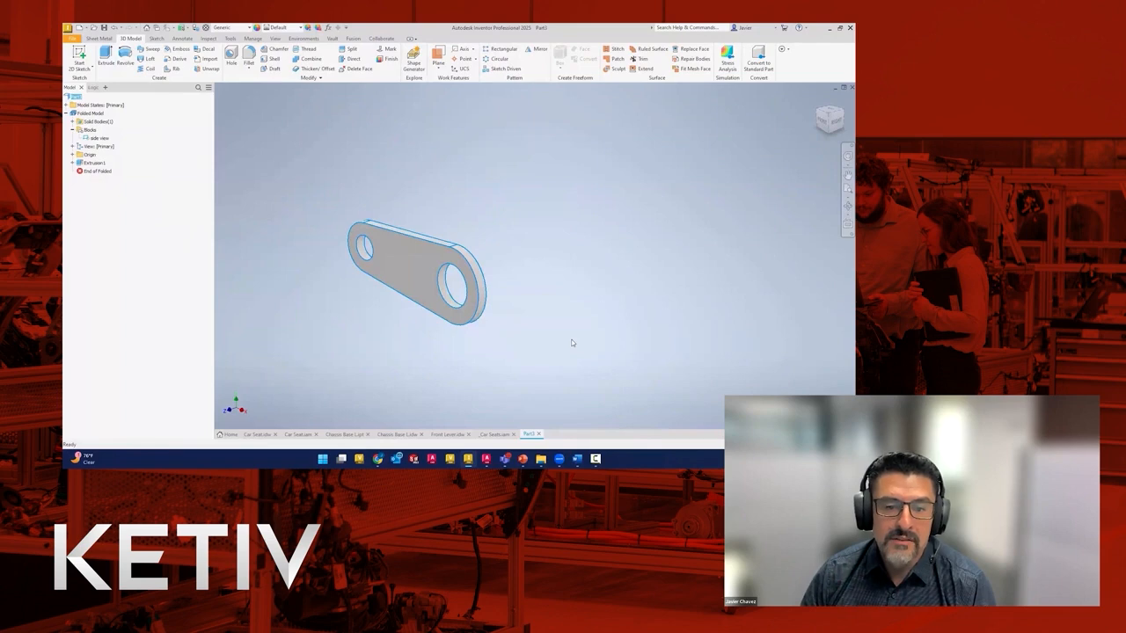
{"action": "left_click", "coordinate": [299, 434]}
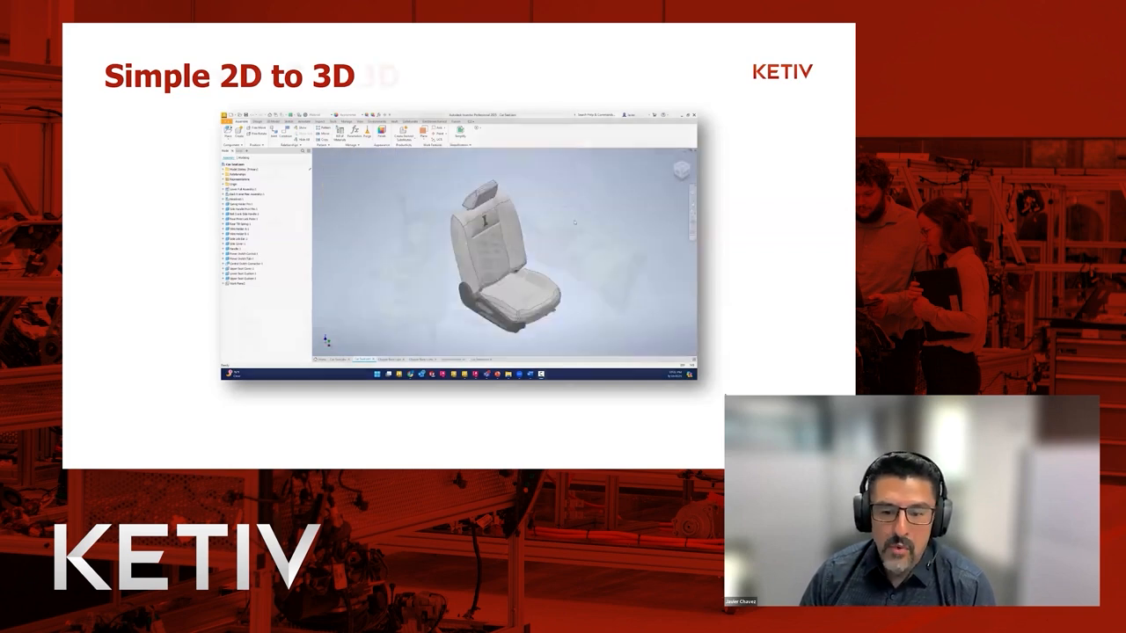
{"action": "key", "text": "Right"}
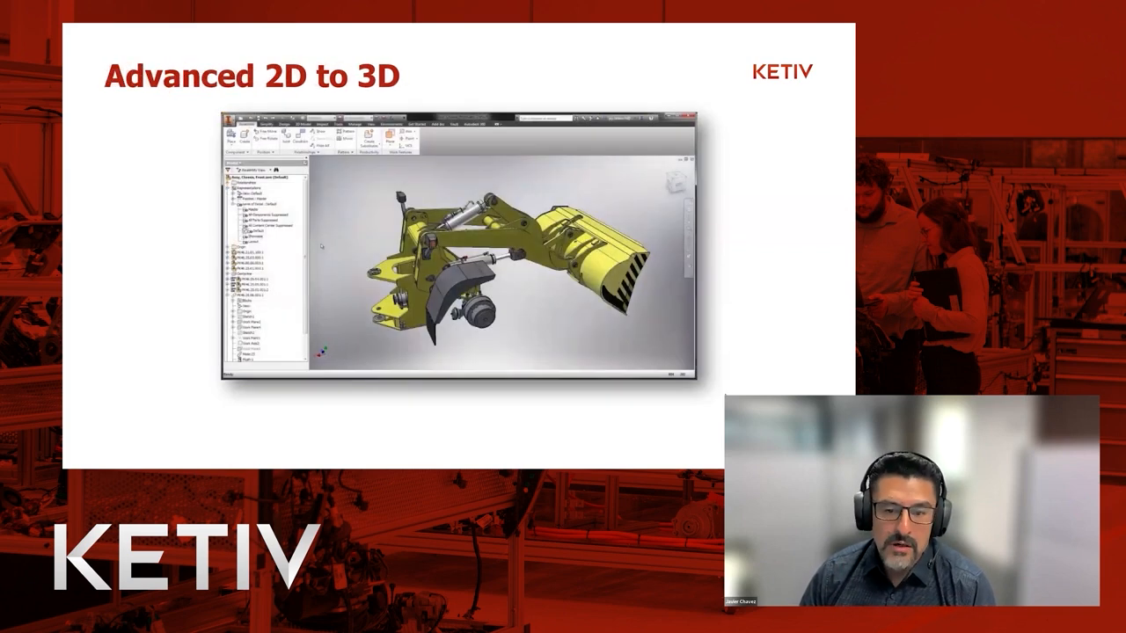
{"action": "left_click", "coordinate": [717, 395]}
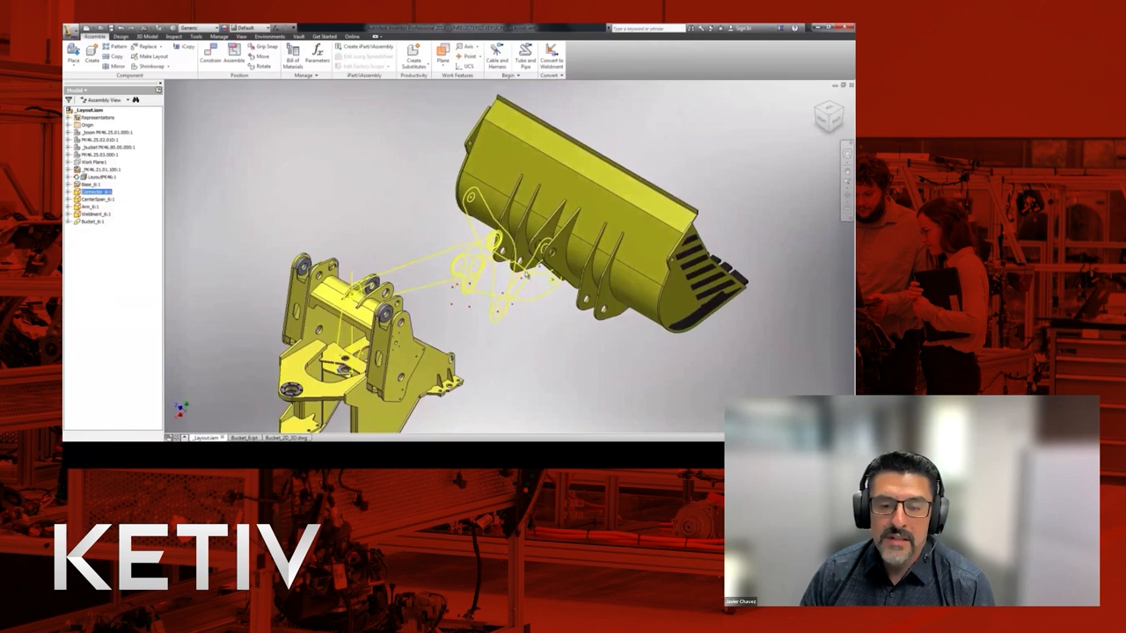
{"action": "left_click", "coordinate": [842, 110]}
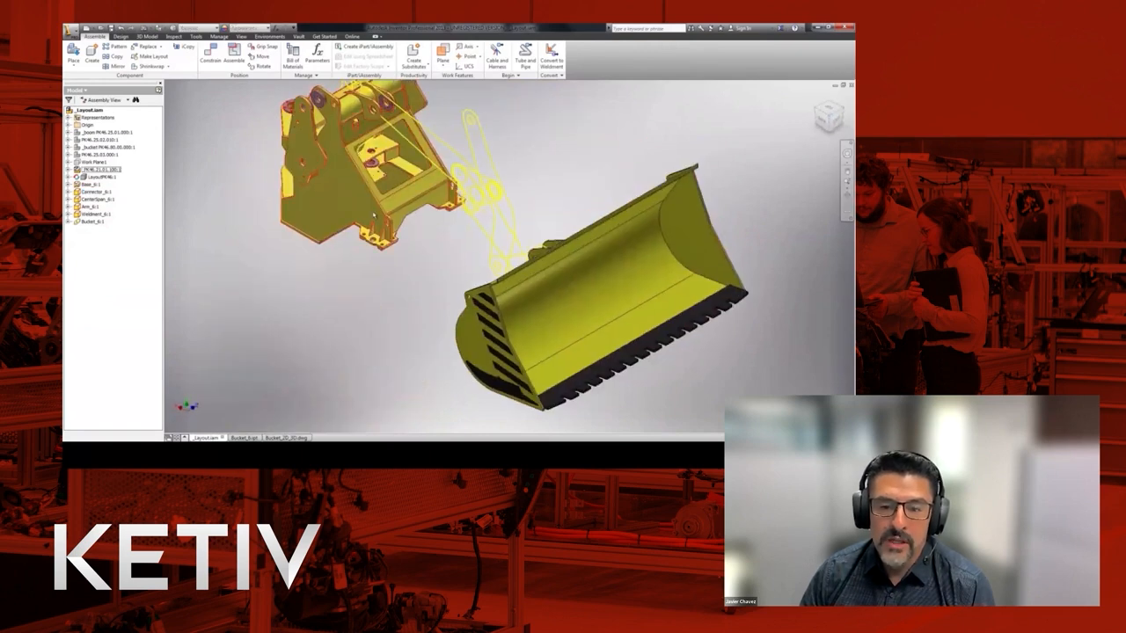